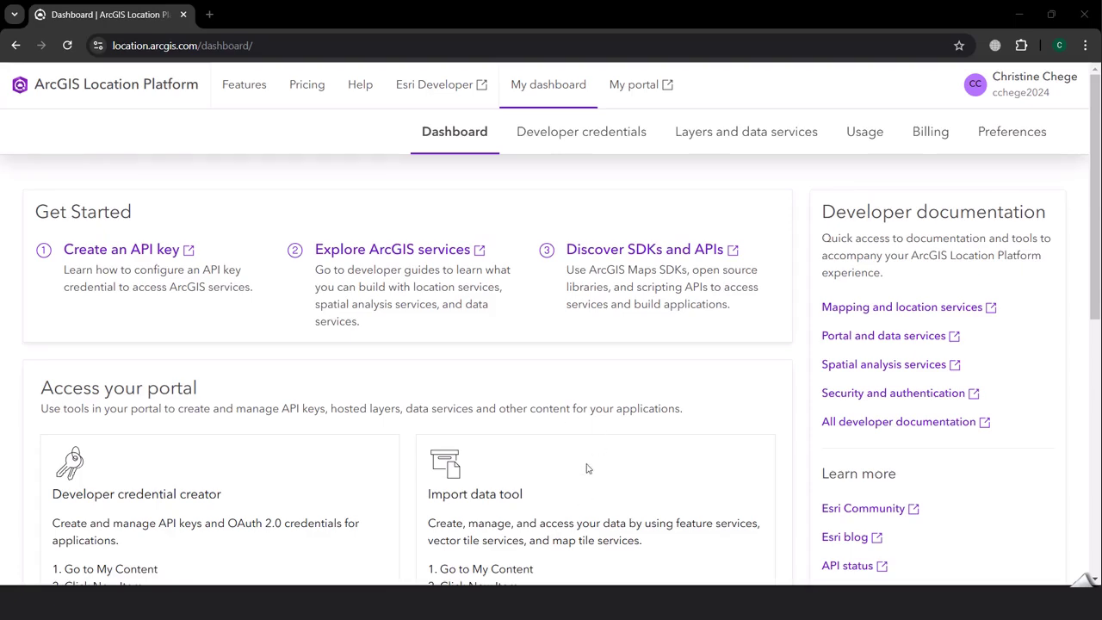
Start a new item from My content and scroll the item types to Developer credentials.
scroll(576, 445, down, 3)
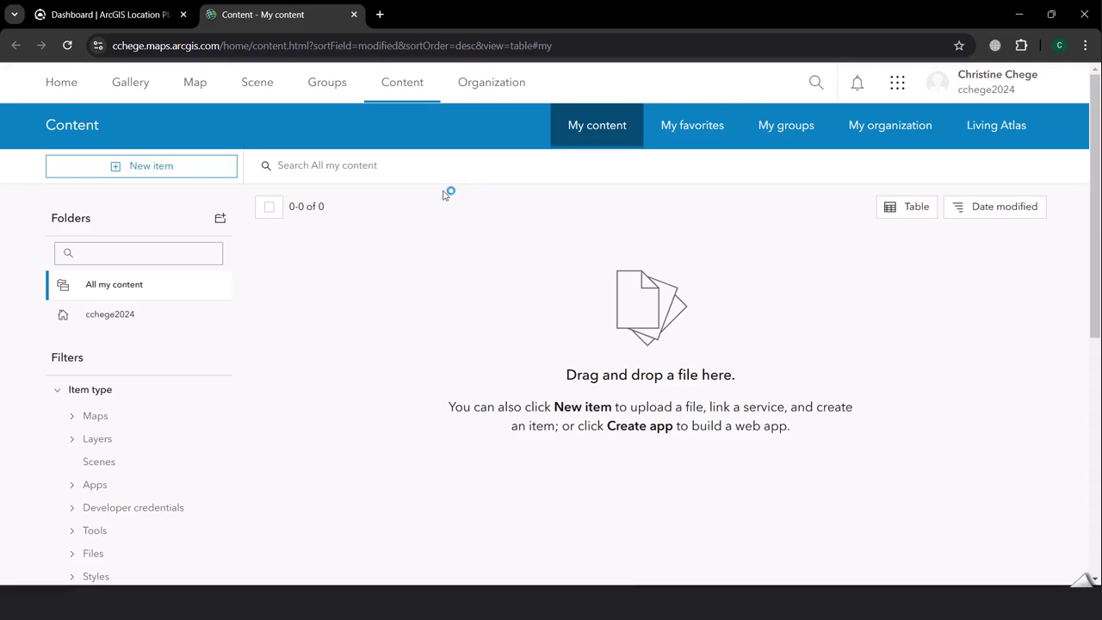
click(153, 174)
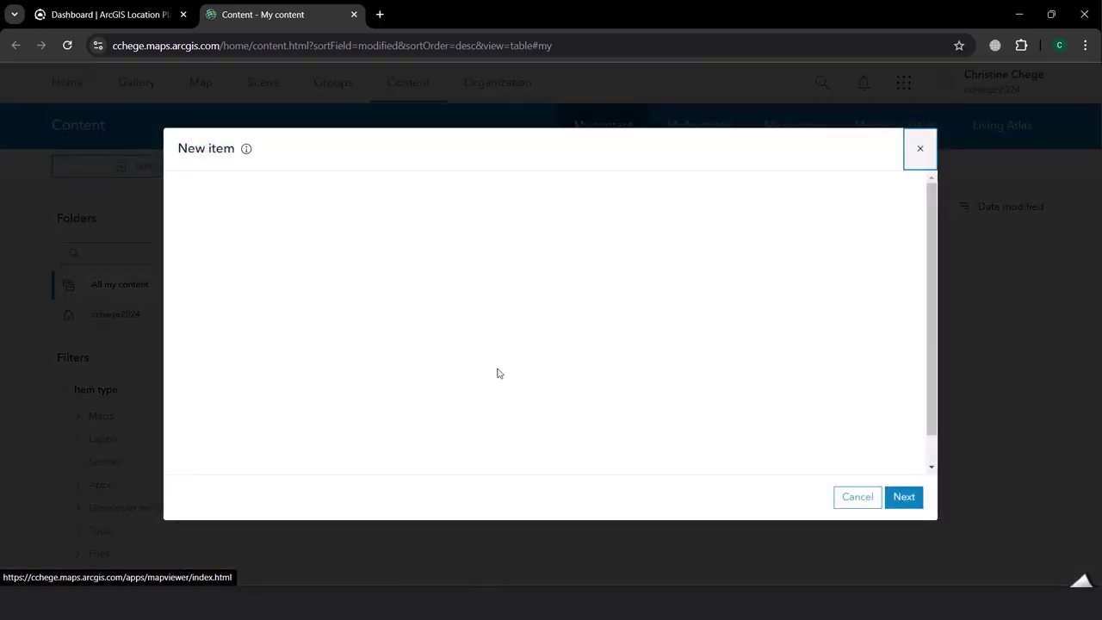
scroll(483, 405, down, 3)
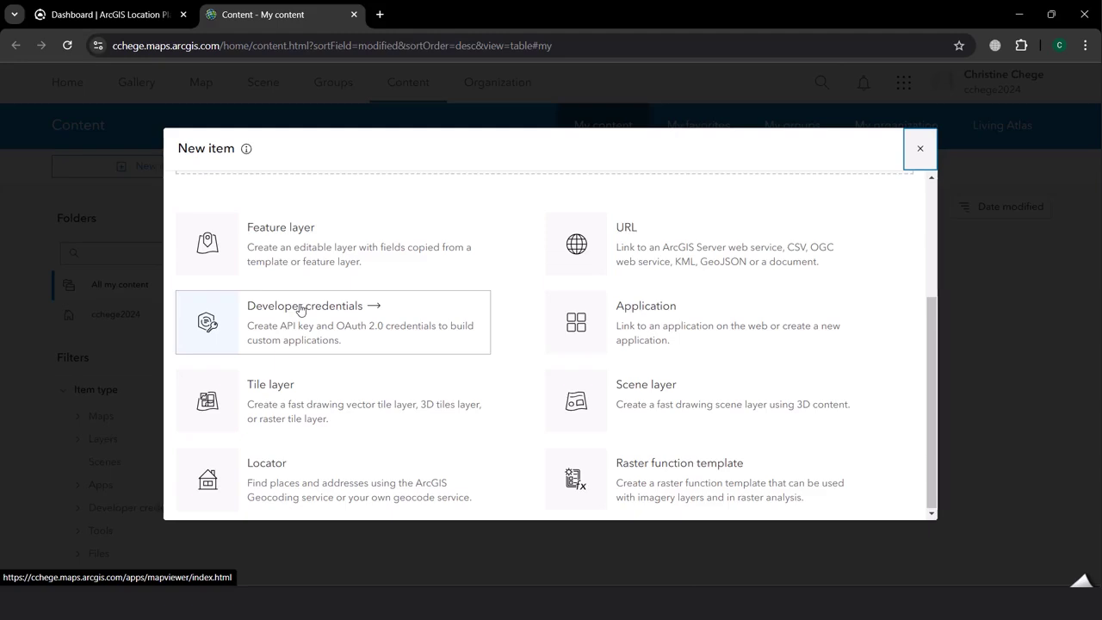
Begin creating developer credentials and review the credential type comparison table.
click(300, 310)
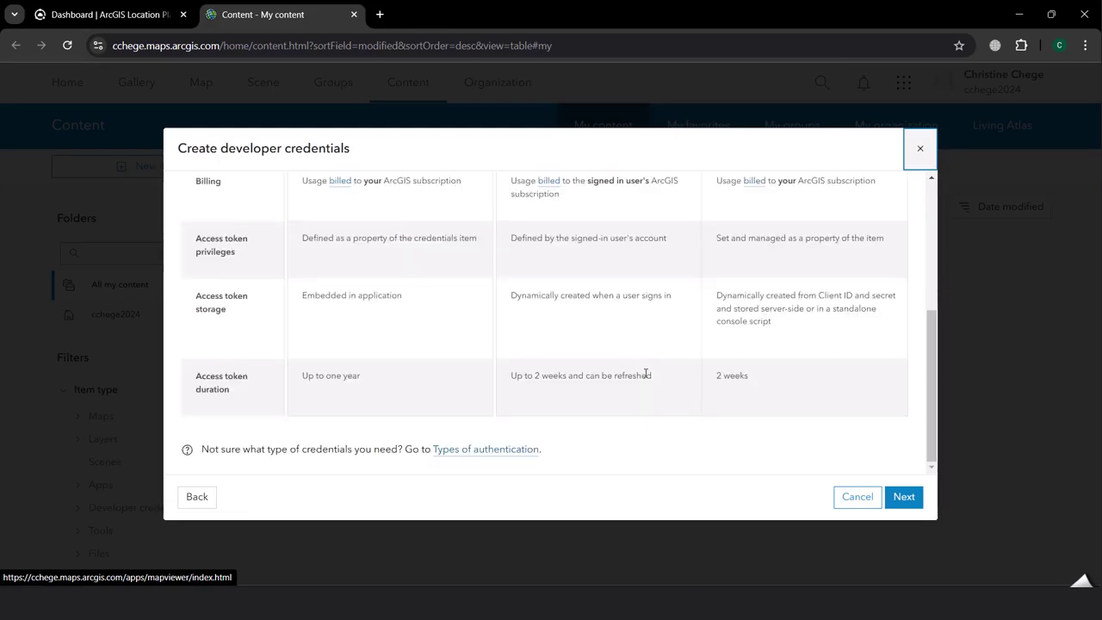
scroll(463, 322, up, 5)
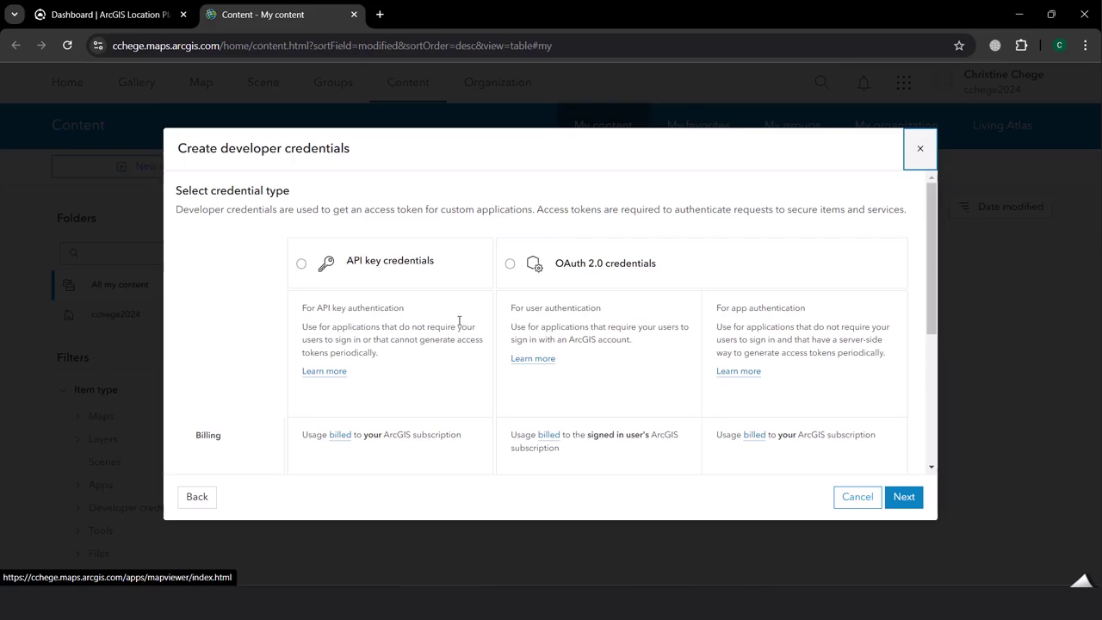
scroll(459, 322, down, 3)
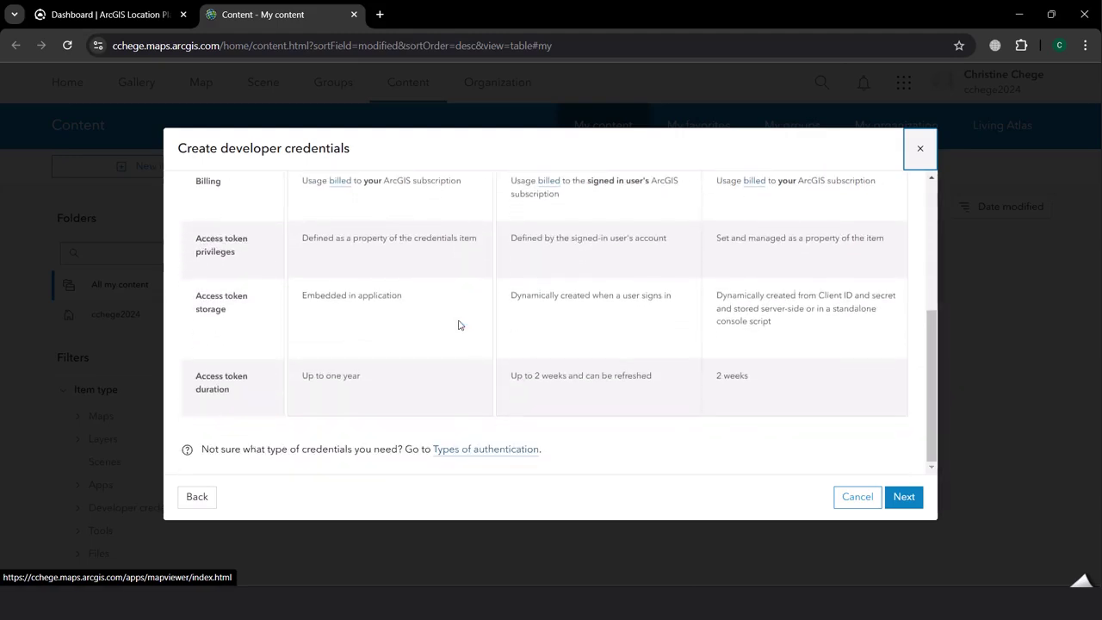
scroll(462, 333, up, 3)
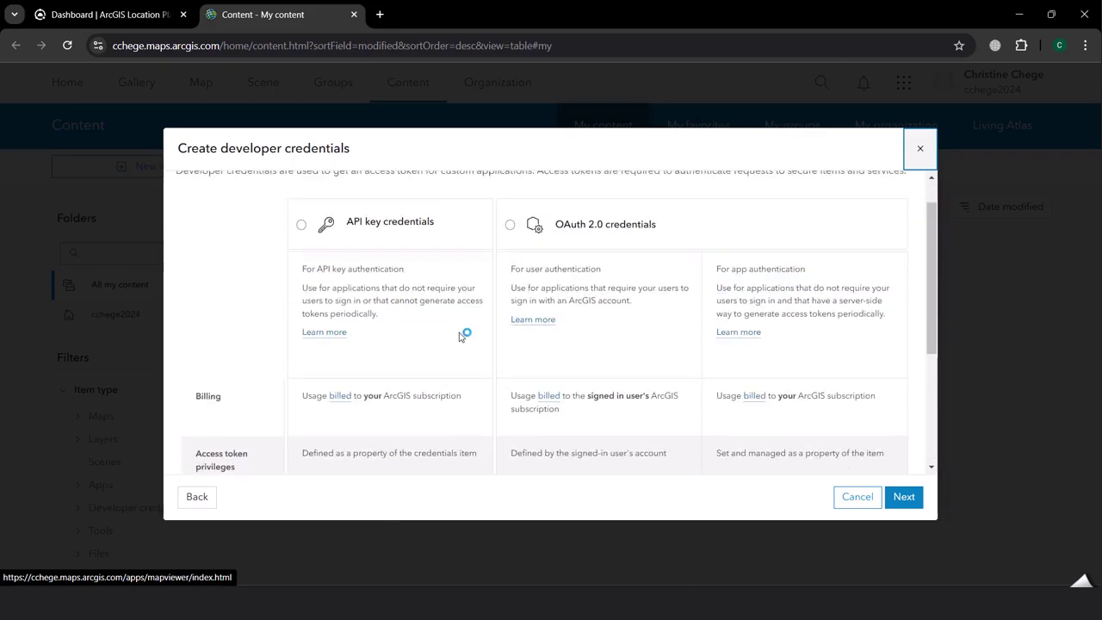
scroll(458, 337, down, 3)
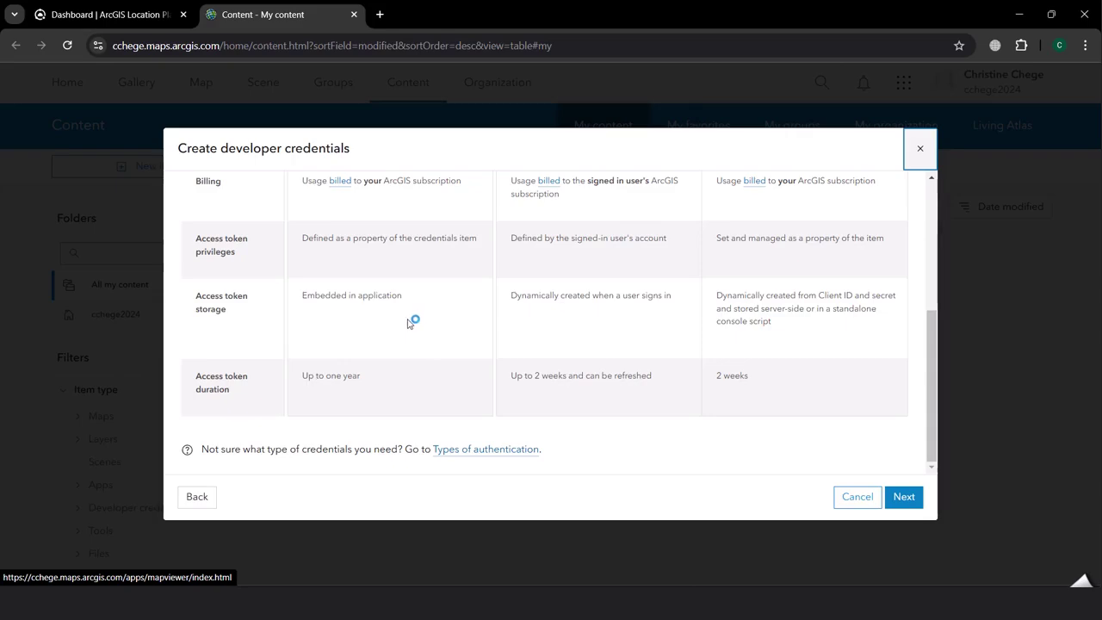
scroll(407, 328, up, 2)
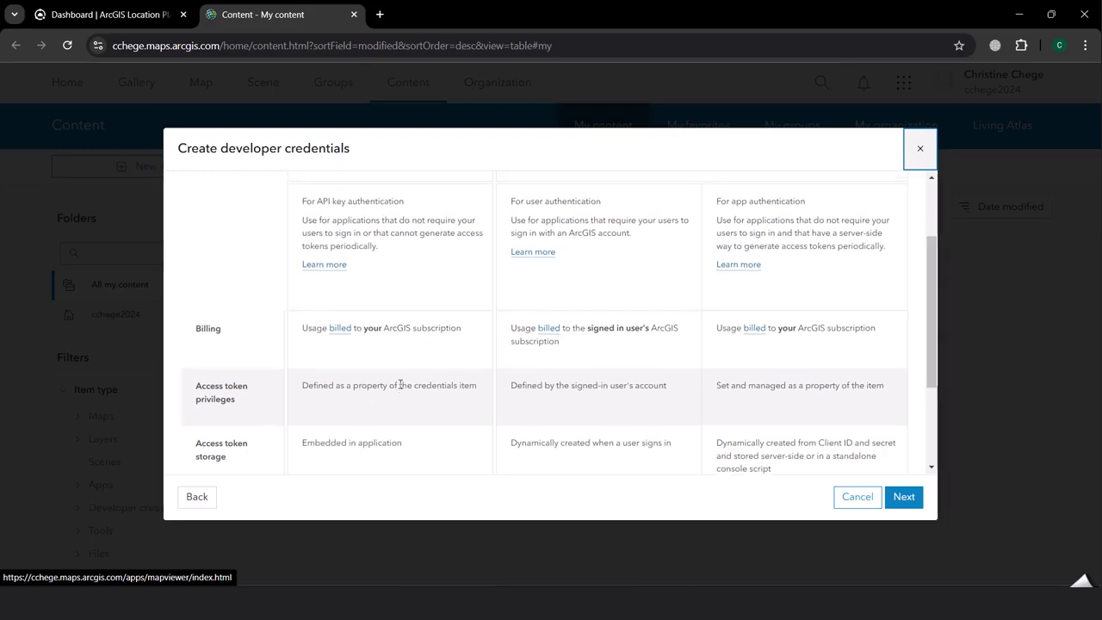
scroll(401, 388, up, 2)
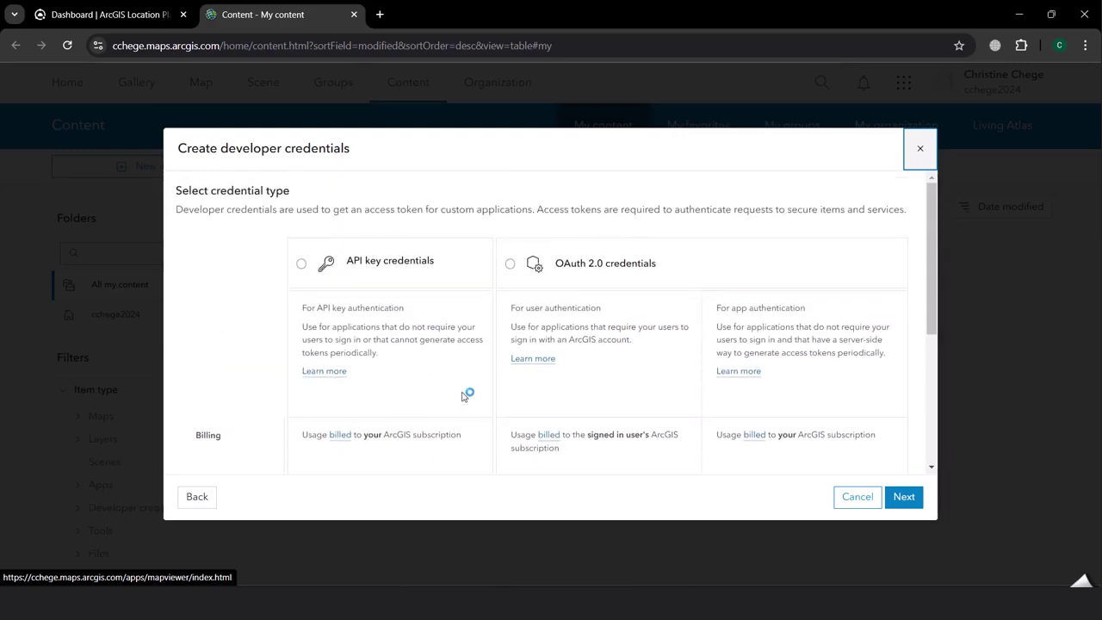
scroll(602, 373, down, 2)
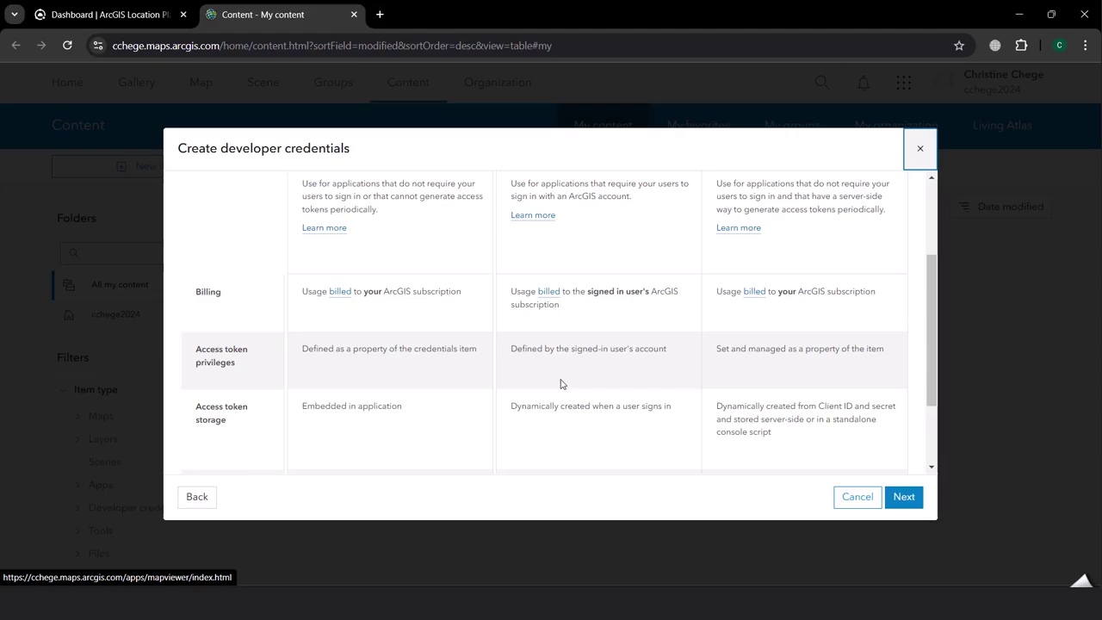
scroll(564, 383, down, 2)
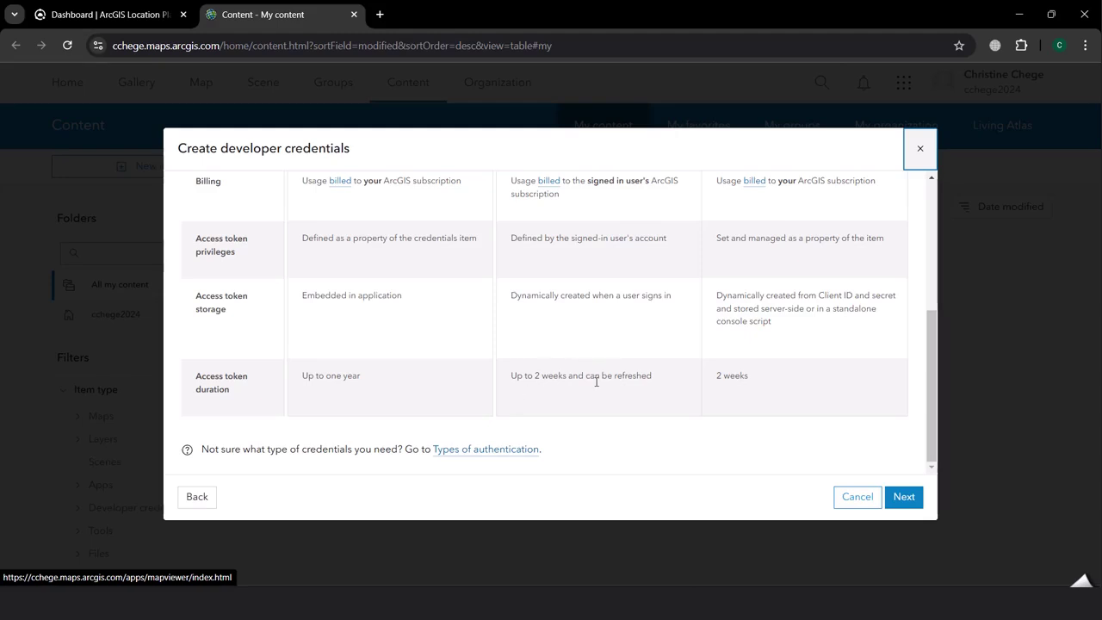
scroll(629, 400, up, 1)
scroll(629, 400, up, 3)
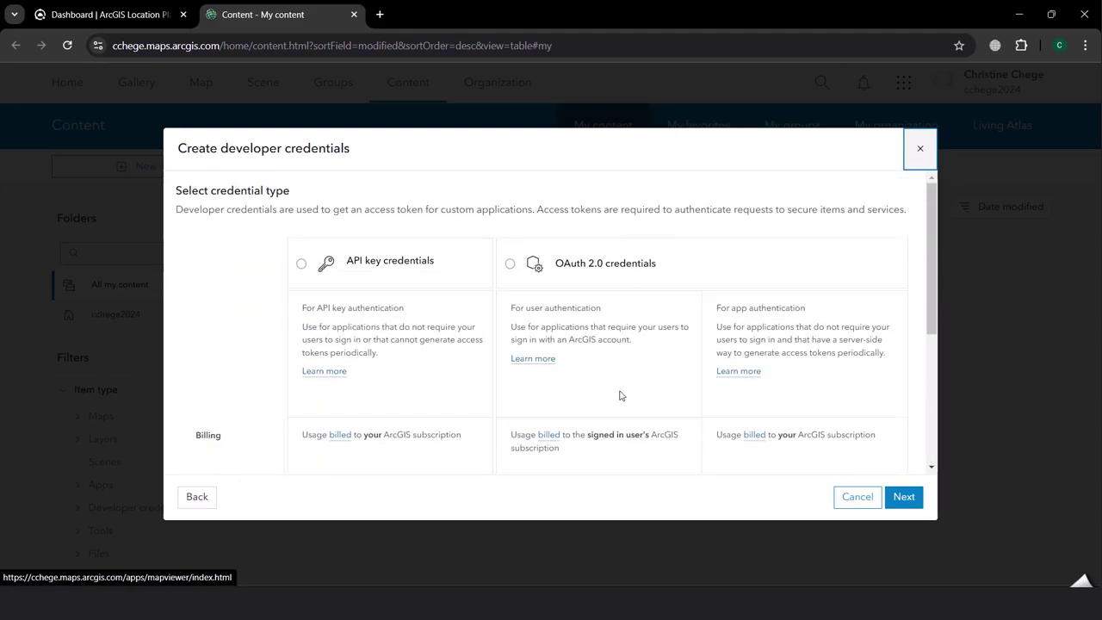
Select API key credentials as the credential type.
click(301, 263)
scroll(410, 379, down, 2)
scroll(410, 379, down, 2)
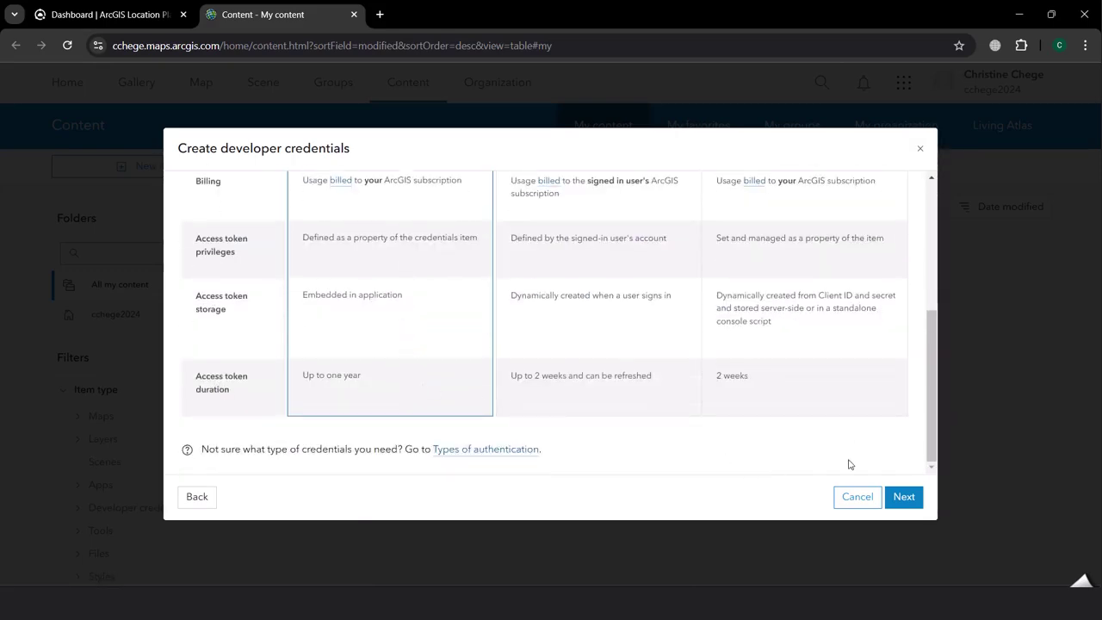
Set the API key expiration date to October 28, 2025, leaving referrer URLs empty.
click(900, 500)
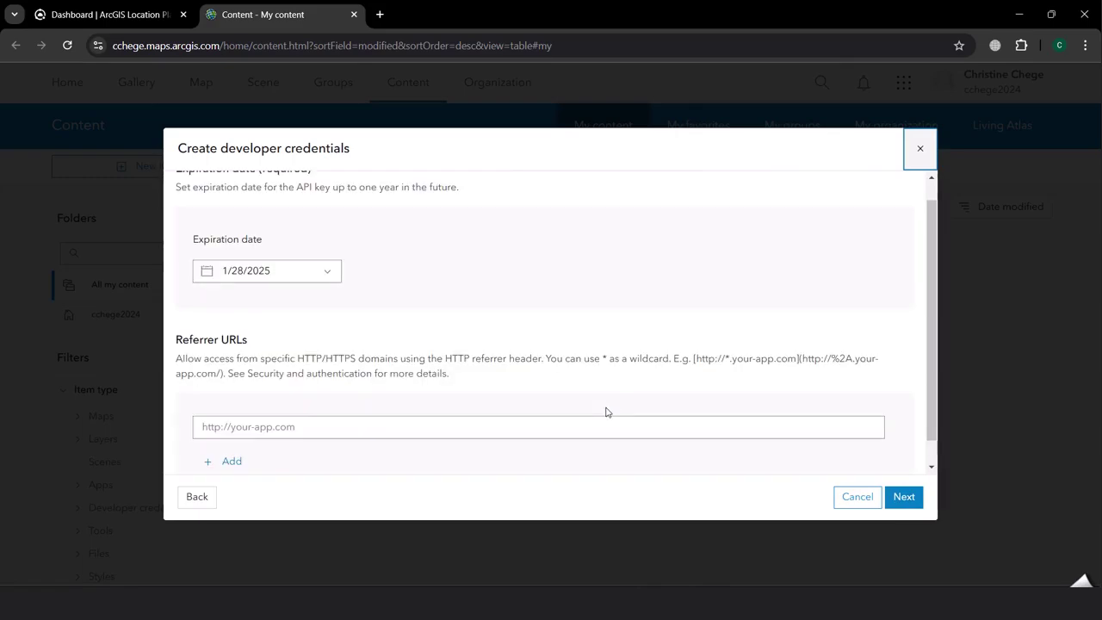
scroll(480, 352, up, 1)
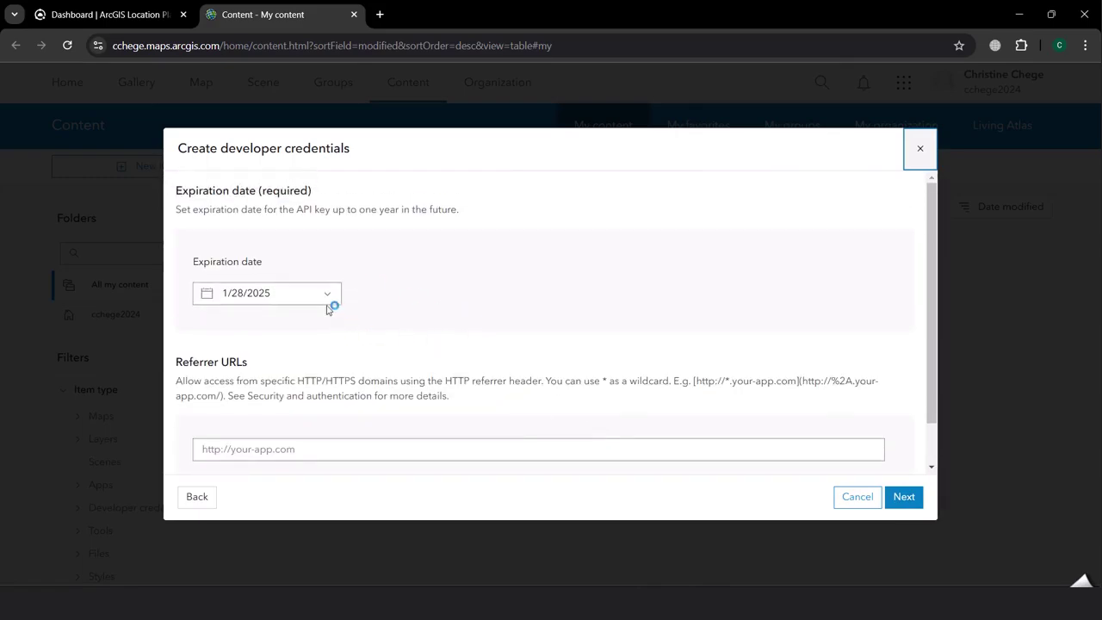
click(287, 297)
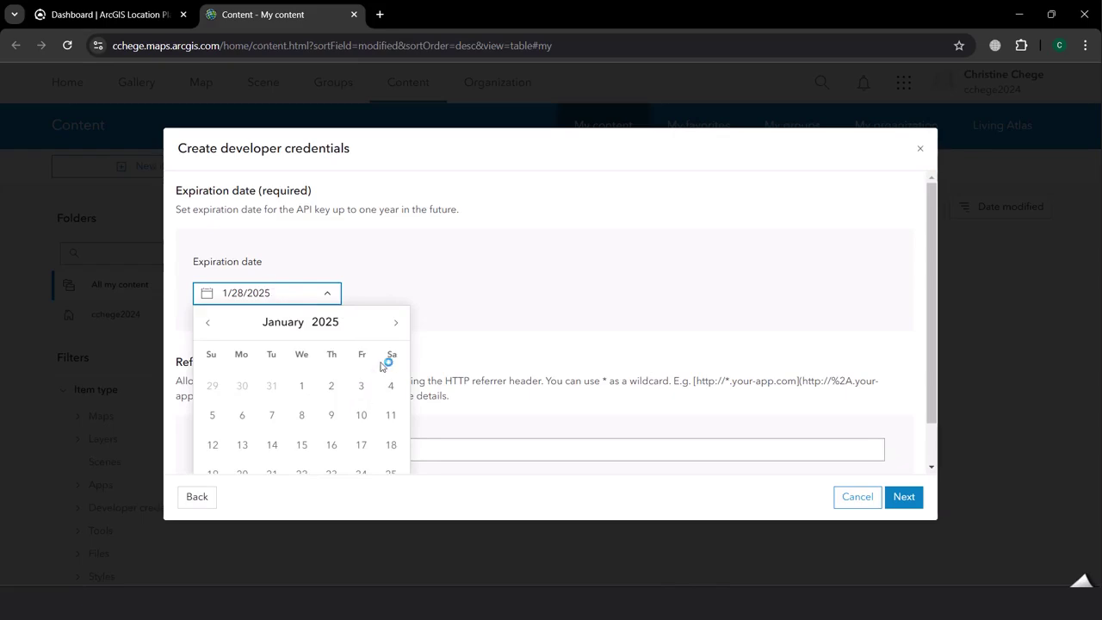
click(393, 323)
click(394, 323)
click(393, 323)
click(394, 323)
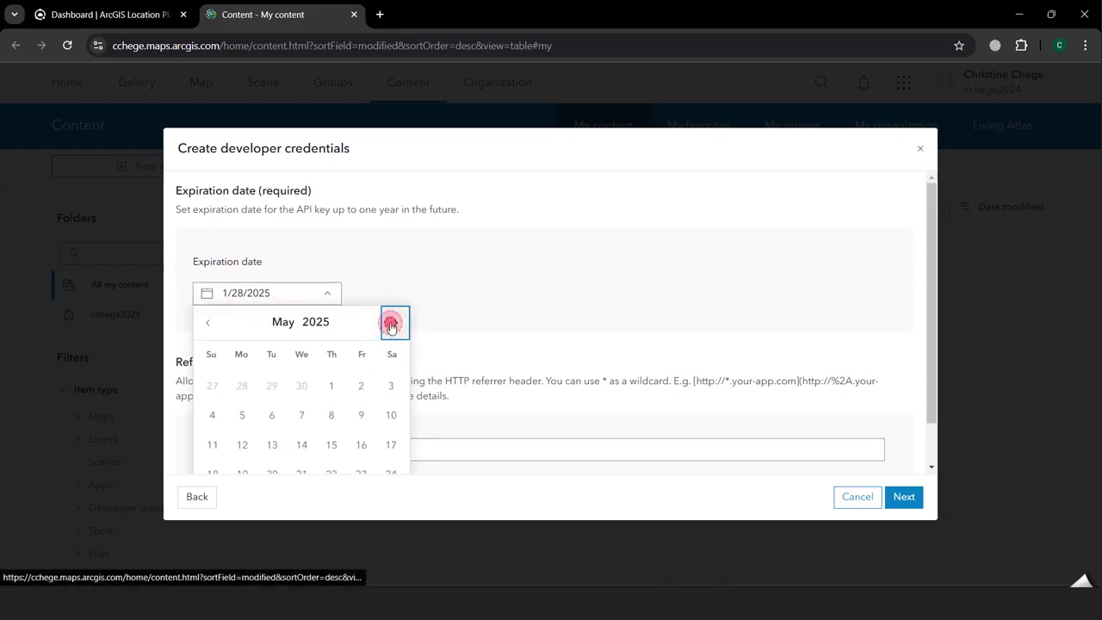
click(394, 323)
click(394, 323)
click(394, 323)
click(392, 325)
click(393, 325)
scroll(365, 417, down, 1)
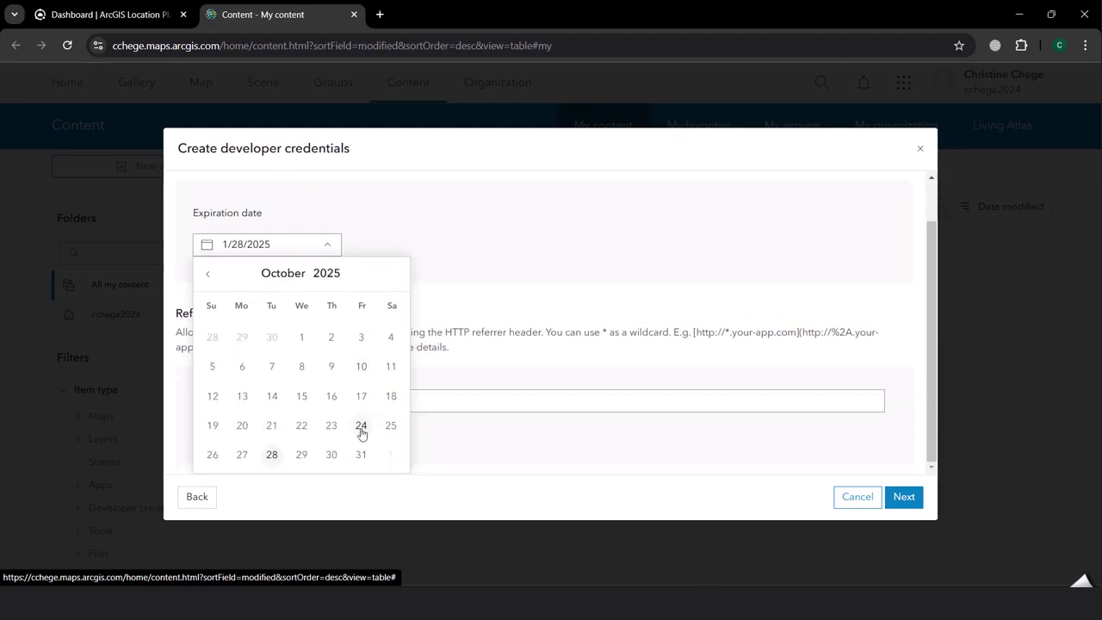
click(272, 457)
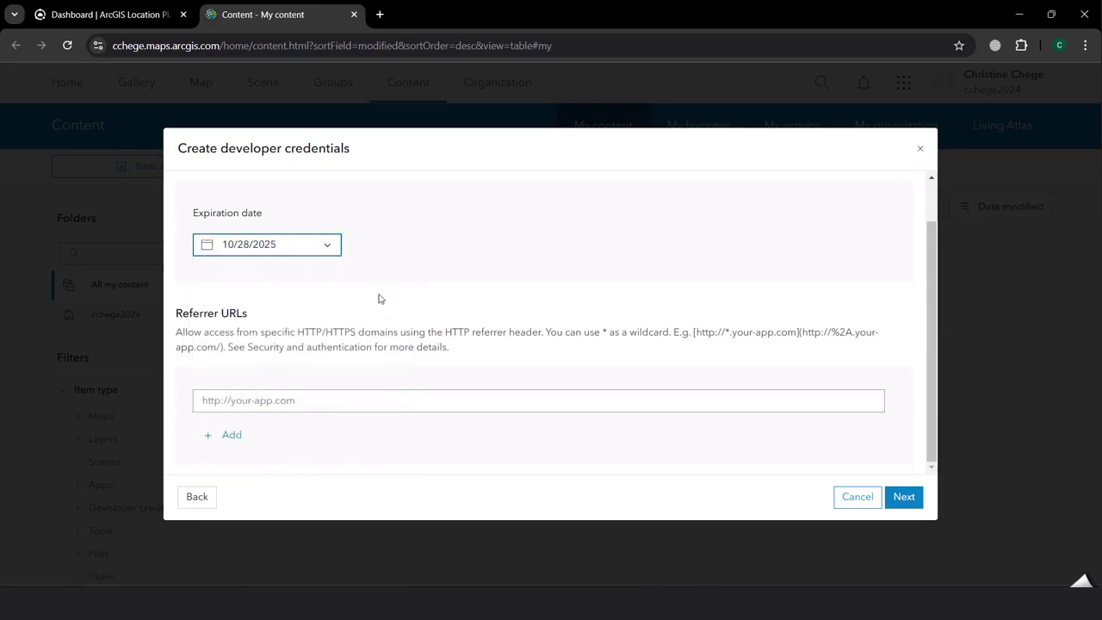
click(265, 404)
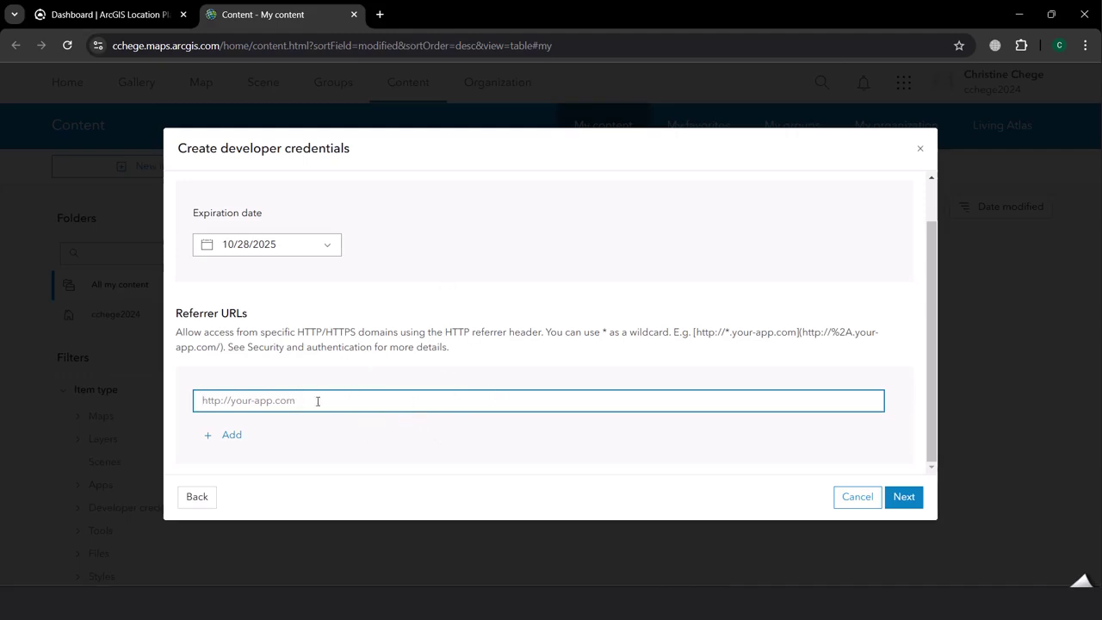
Enable both Basemaps privileges, the Places service and Geocode (not stored) privileges.
click(901, 497)
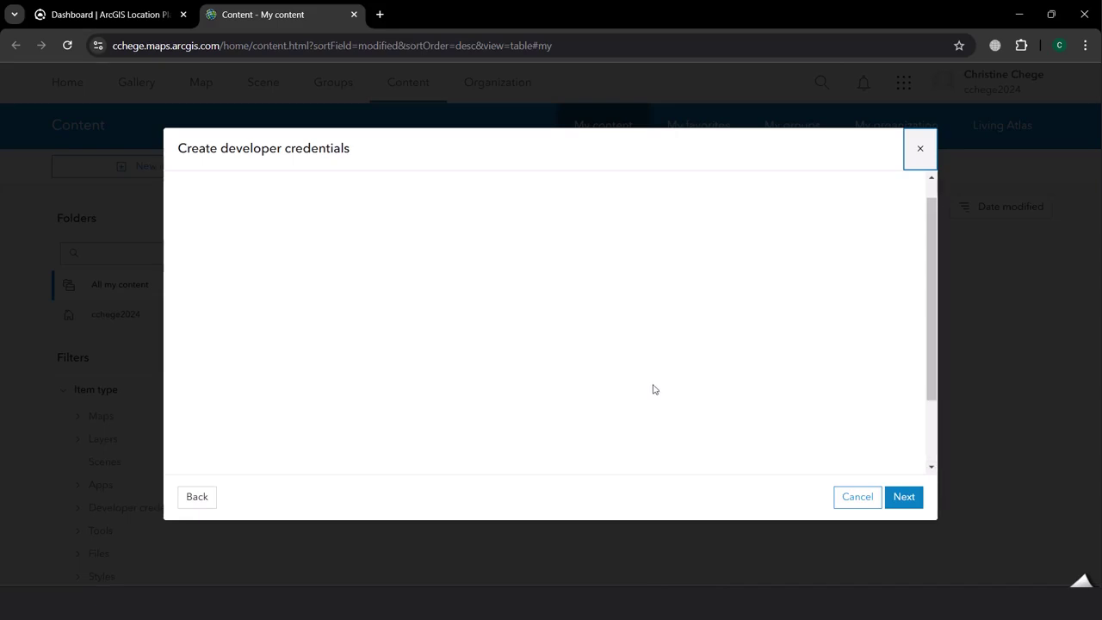
scroll(617, 359, up, 1)
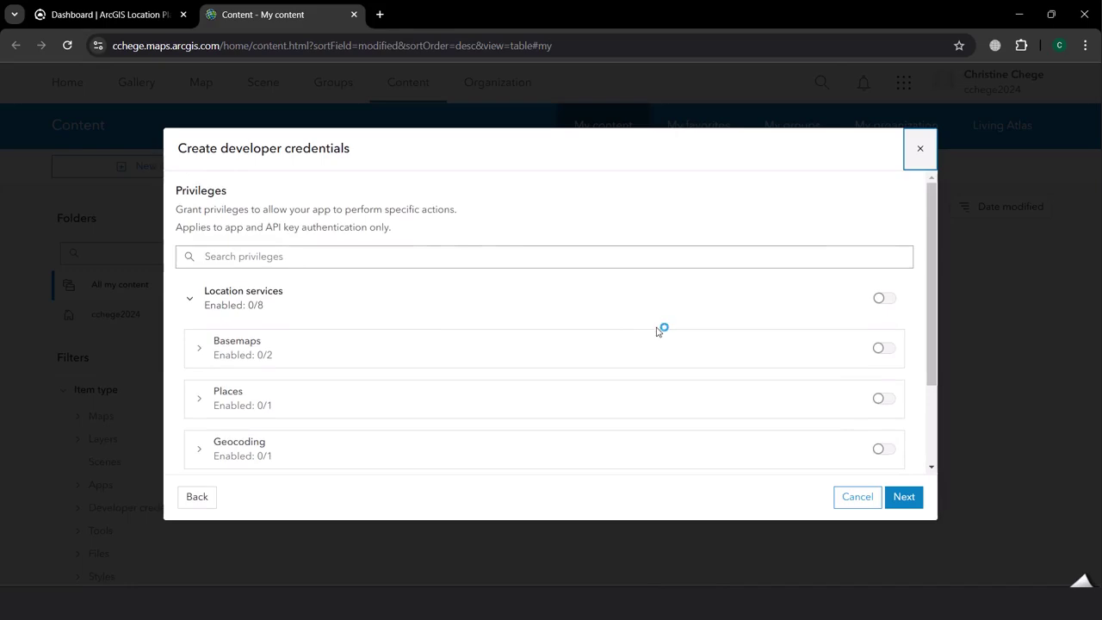
scroll(650, 349, down, 1)
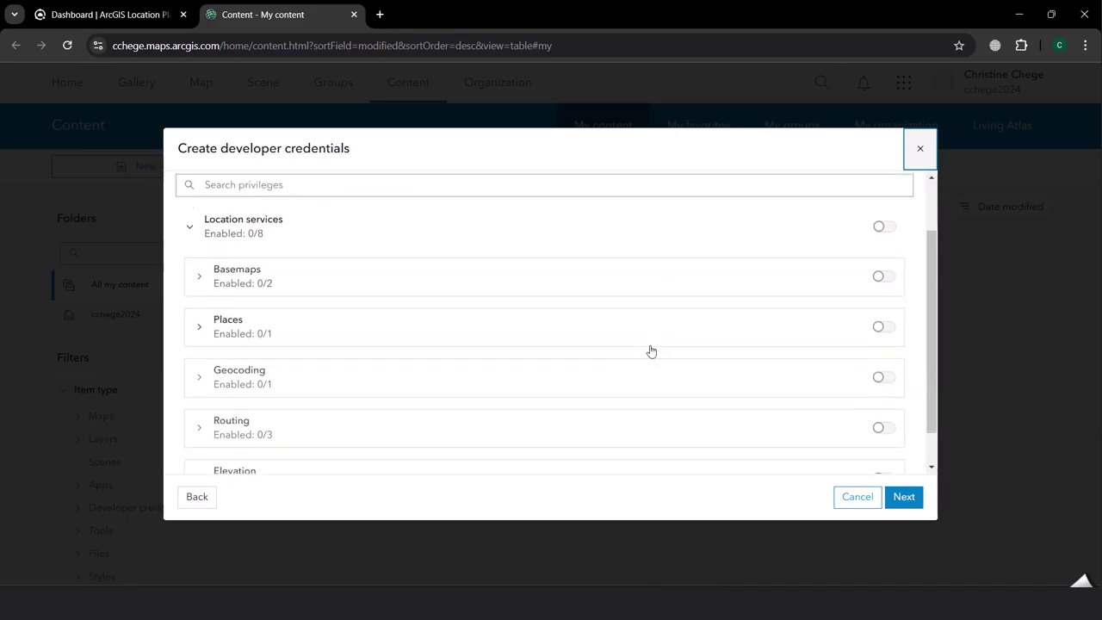
click(198, 280)
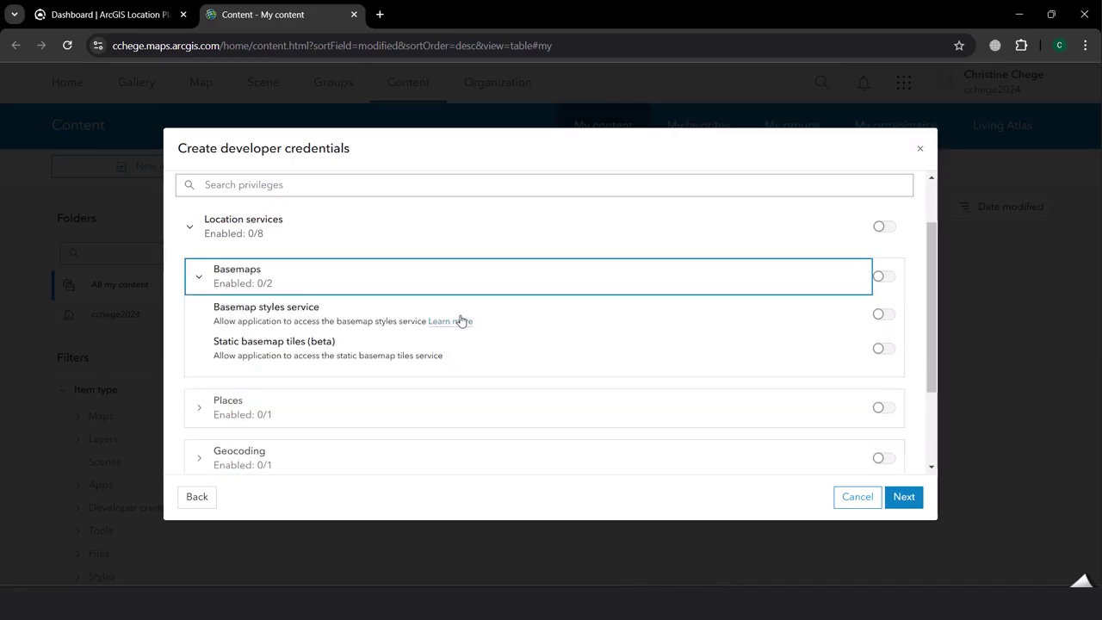
click(882, 277)
scroll(767, 325, down, 2)
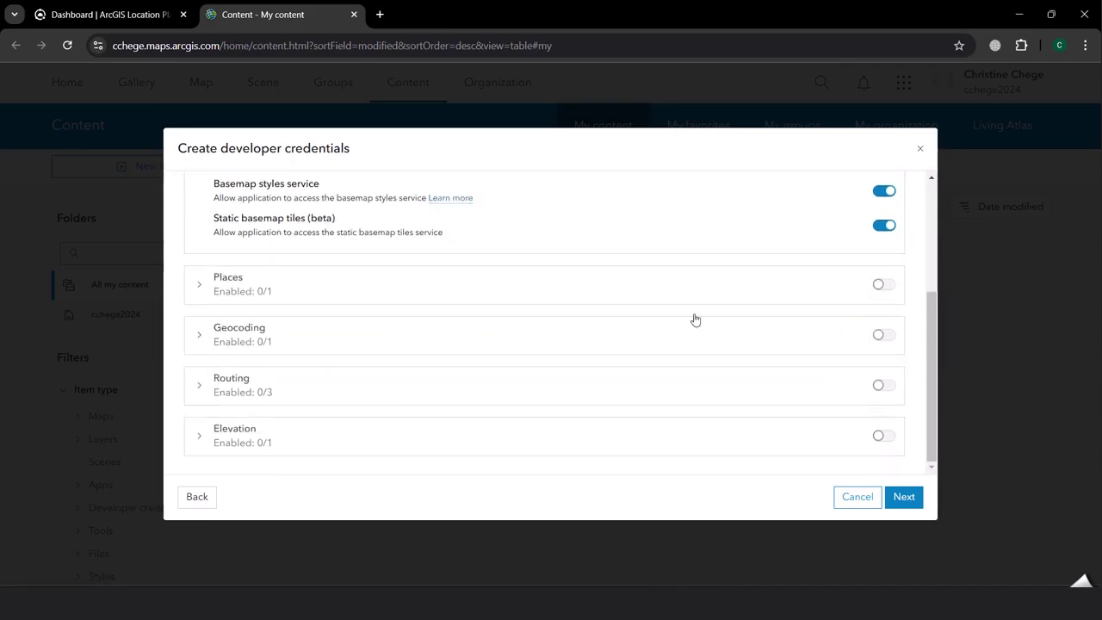
click(198, 283)
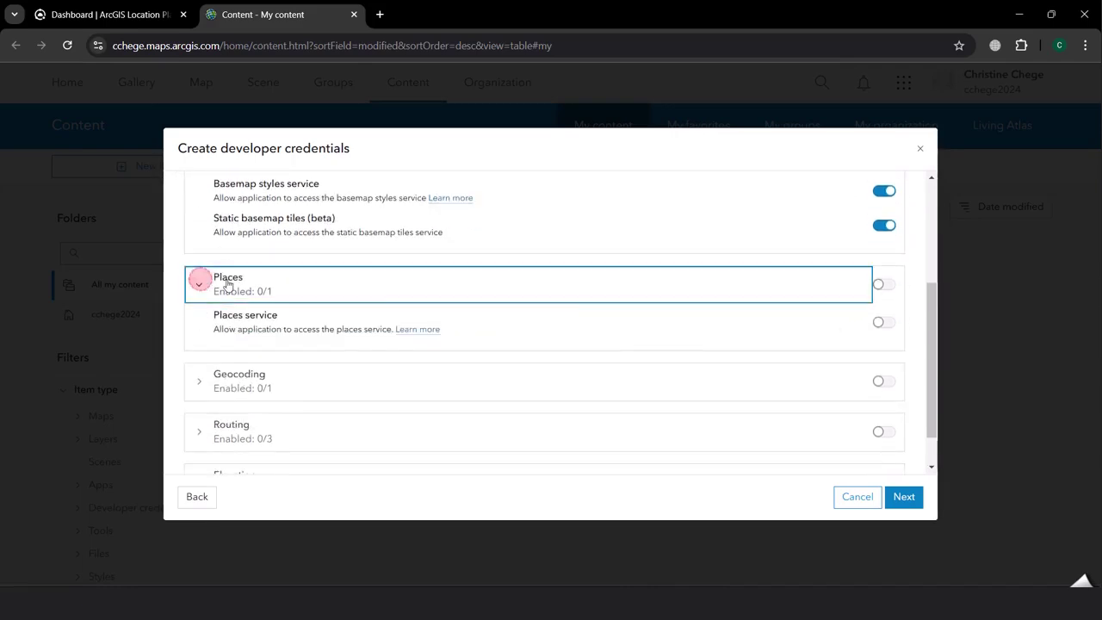
click(880, 287)
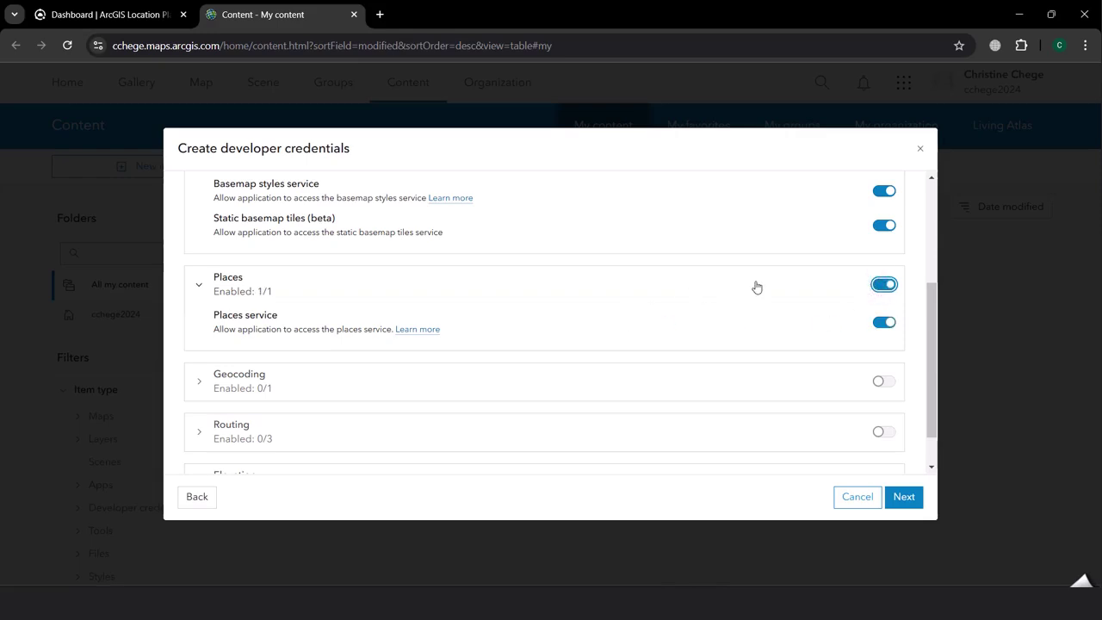
scroll(594, 339, down, 1)
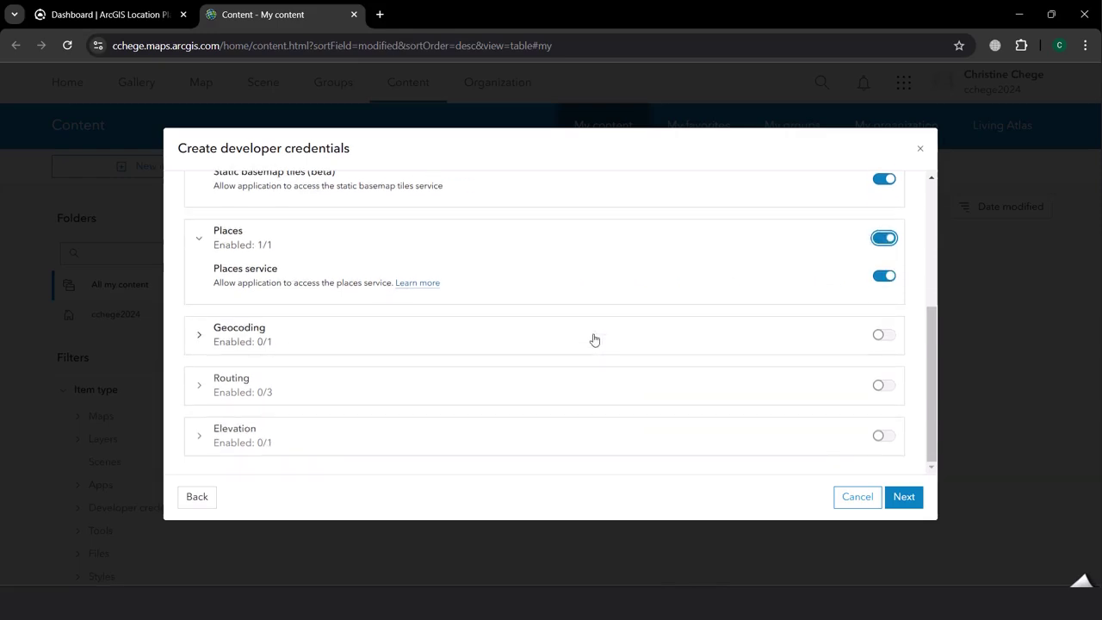
click(197, 334)
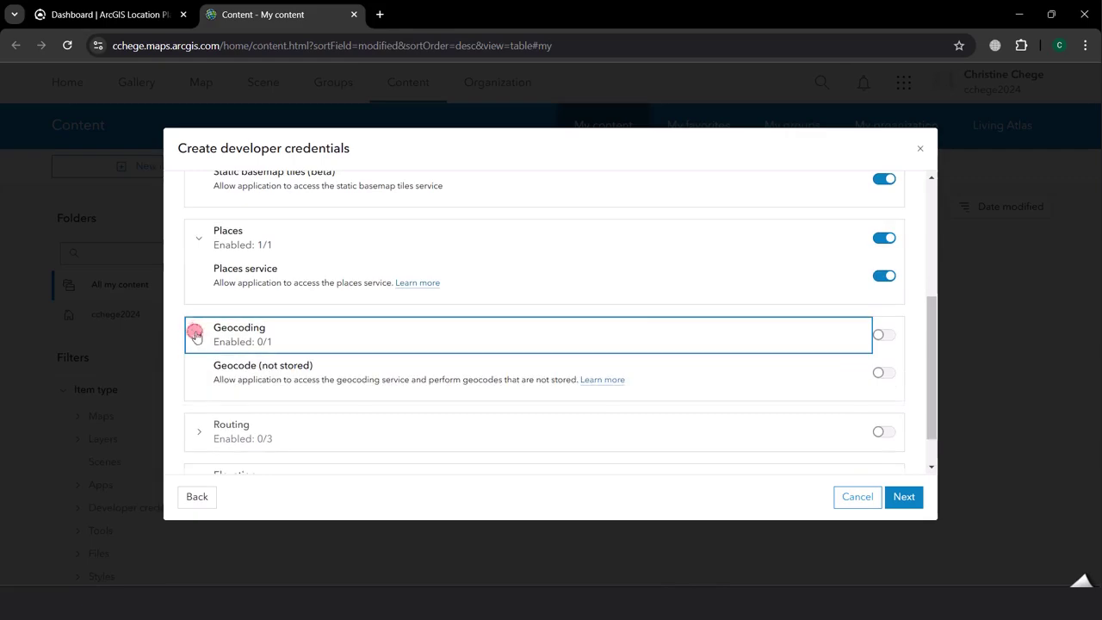
click(887, 335)
scroll(733, 358, down, 1)
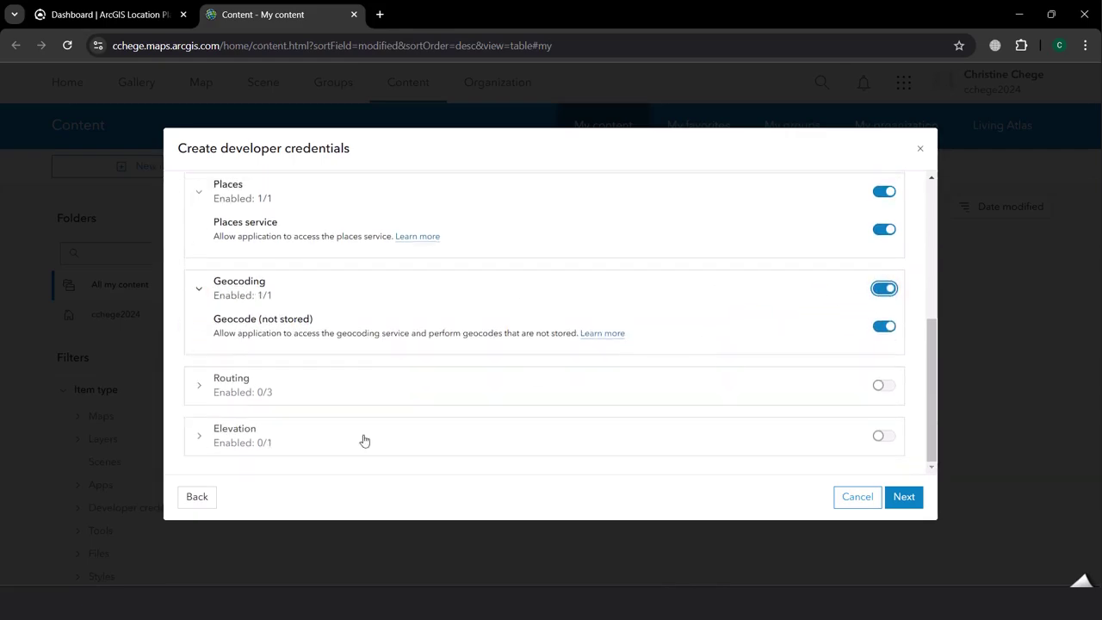
Turn on all three Routing privileges and the Elevation privilege, then continue.
click(198, 386)
scroll(689, 337, down, 2)
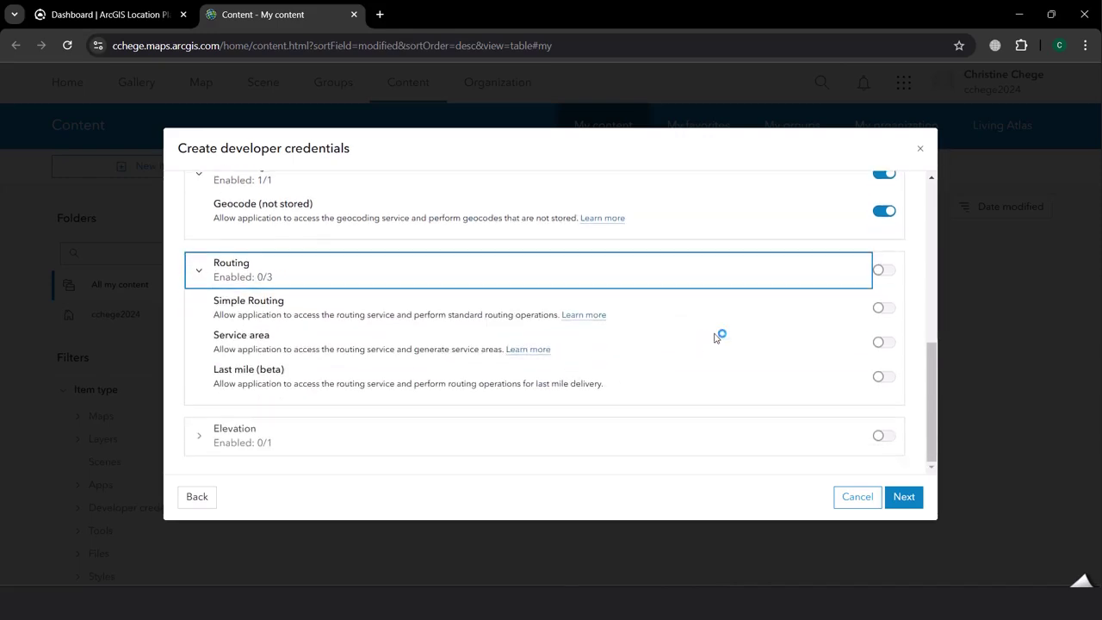
click(885, 272)
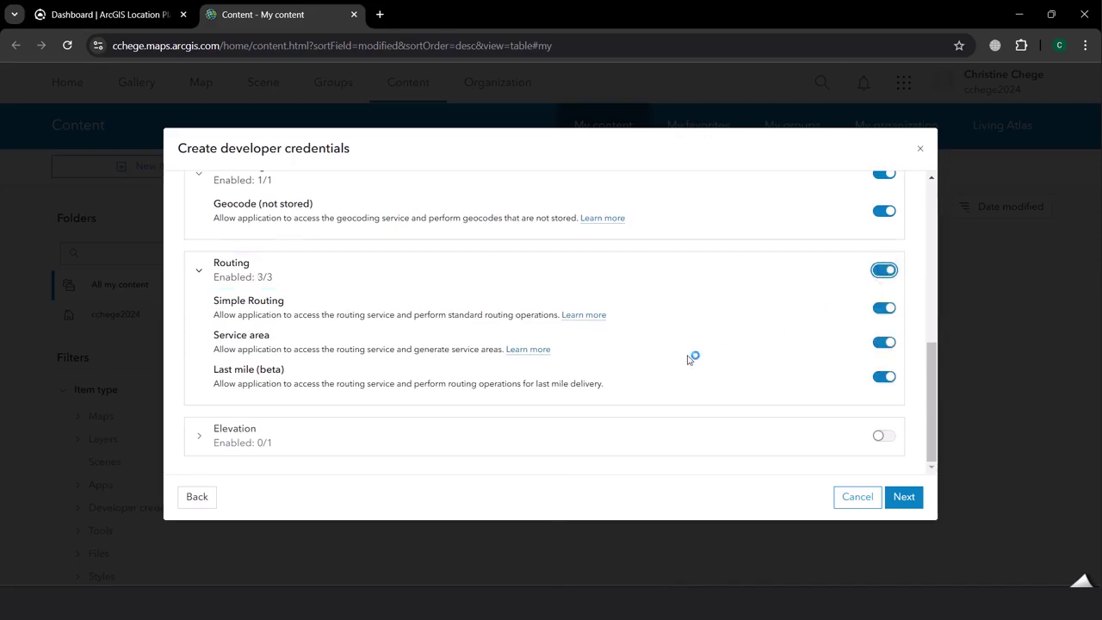
click(199, 436)
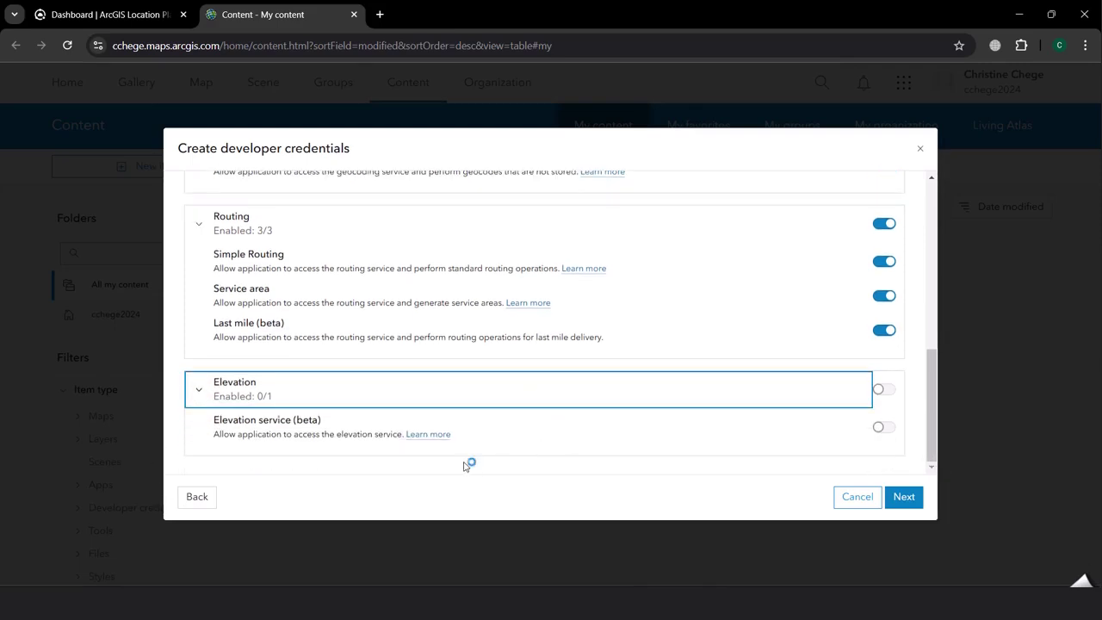
click(883, 390)
scroll(786, 410, up, 15)
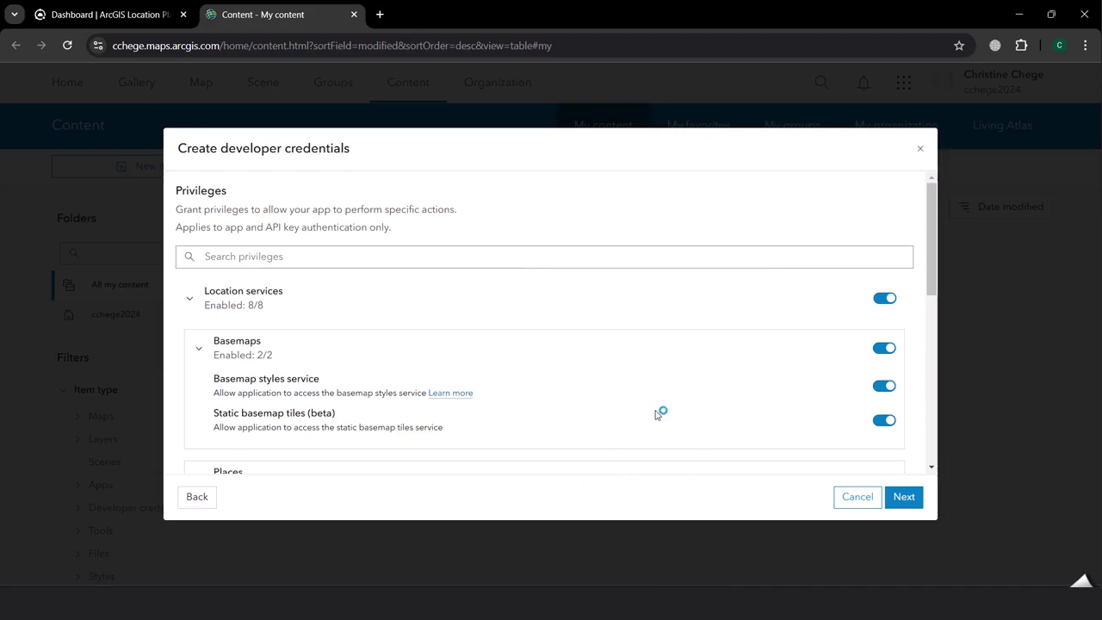
scroll(735, 392, down, 6)
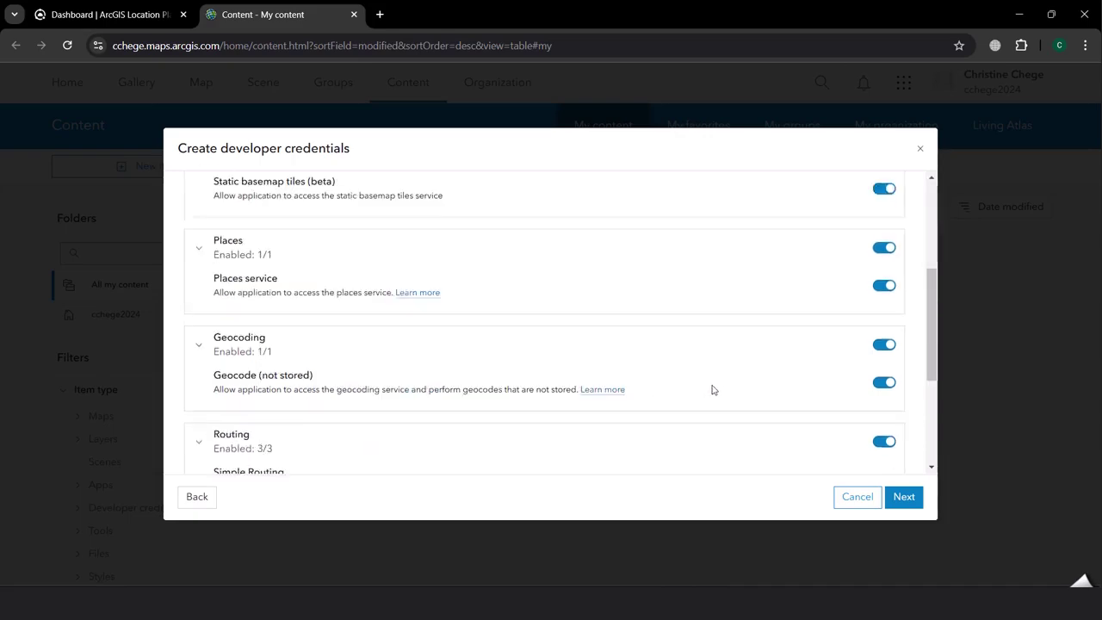
click(902, 497)
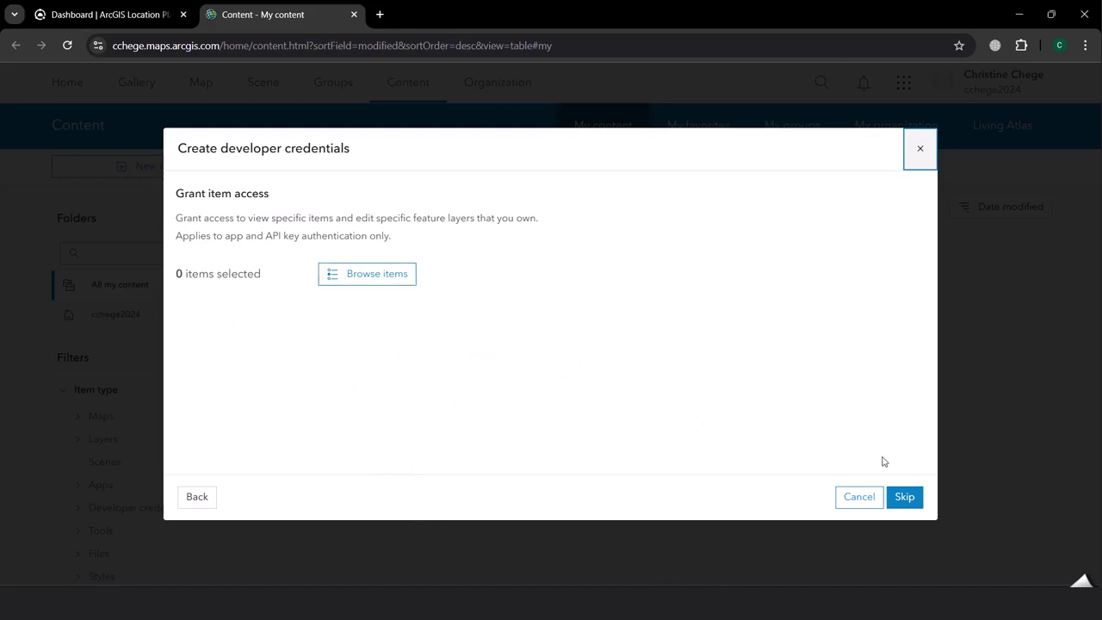
Skip the Grant item access step without selecting any items.
click(902, 500)
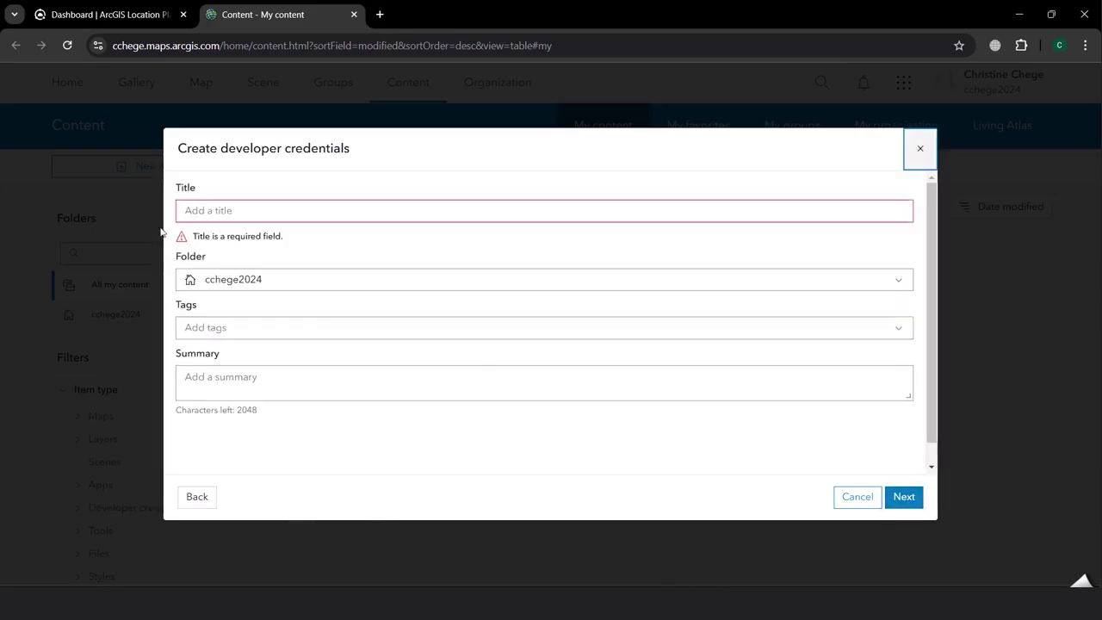
Title the credentials 'Esri Developers'.
click(229, 213)
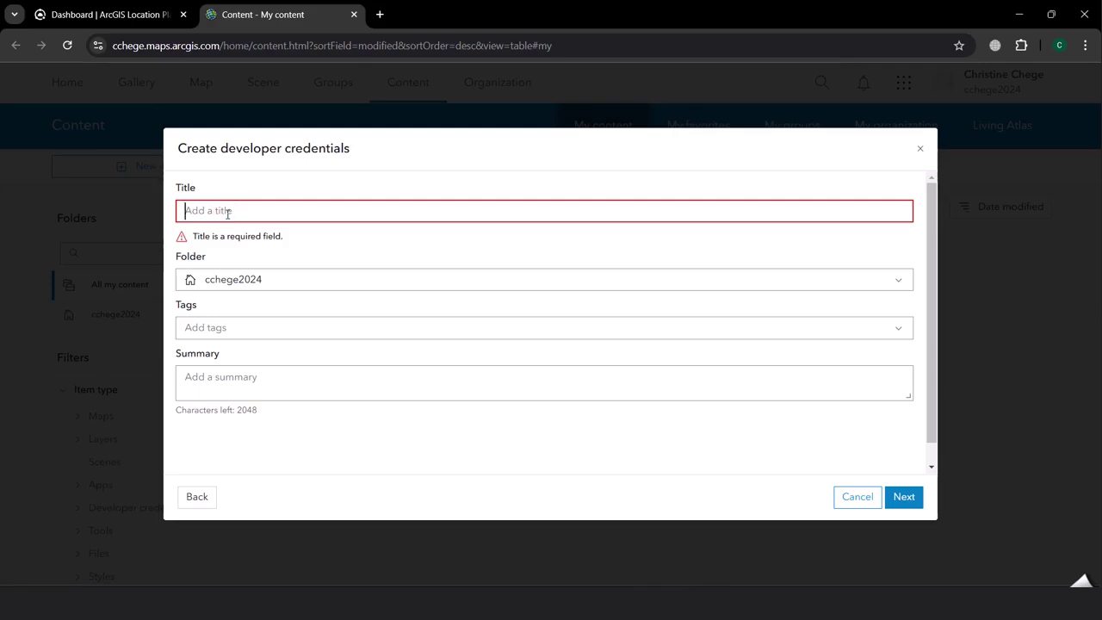
text(Deve)
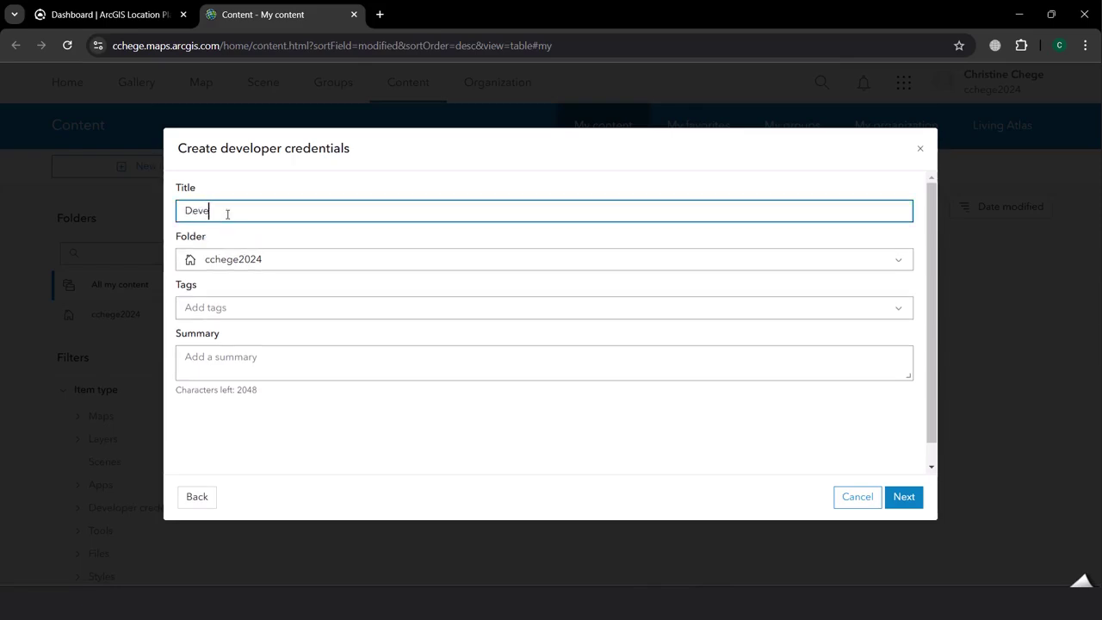
text(loper)
key(BackSpace)
key(BackSpace)
key(BackSpace)
key(BackSpace)
key(BackSpace)
key(BackSpace)
key(BackSpace)
key(BackSpace)
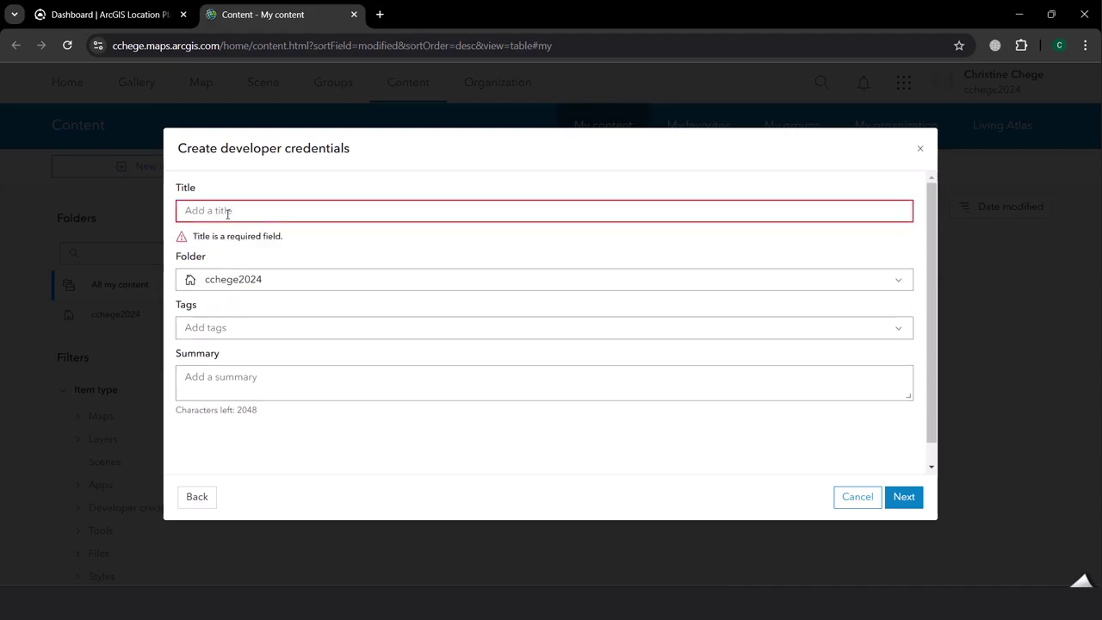
text(Esr)
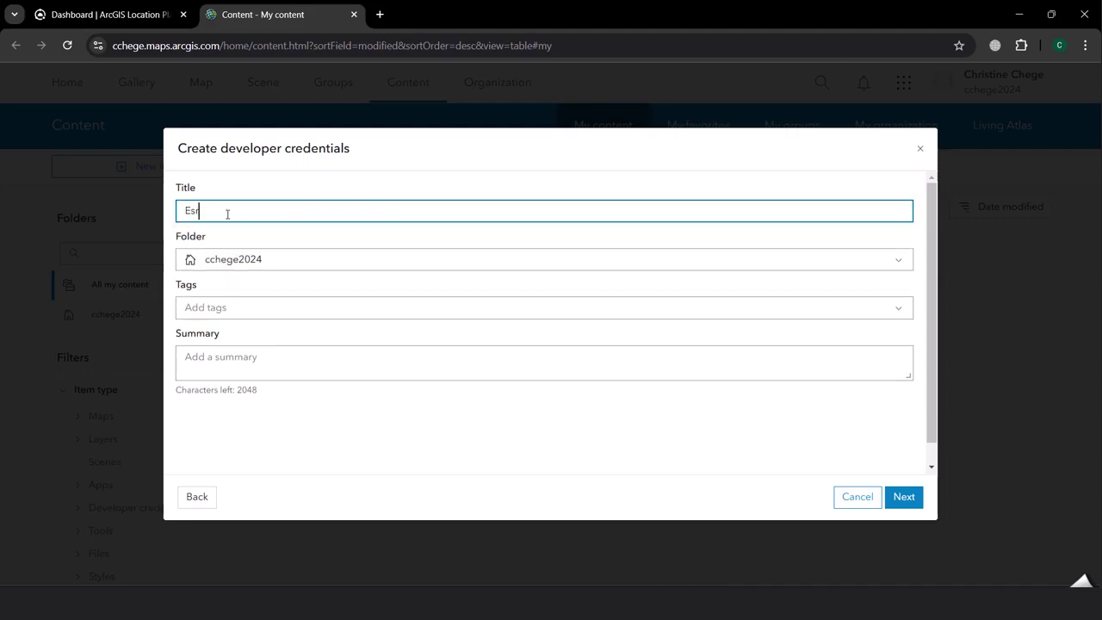
text(i Developers)
Create a new folder named 'Developers' as the item's destination.
click(295, 262)
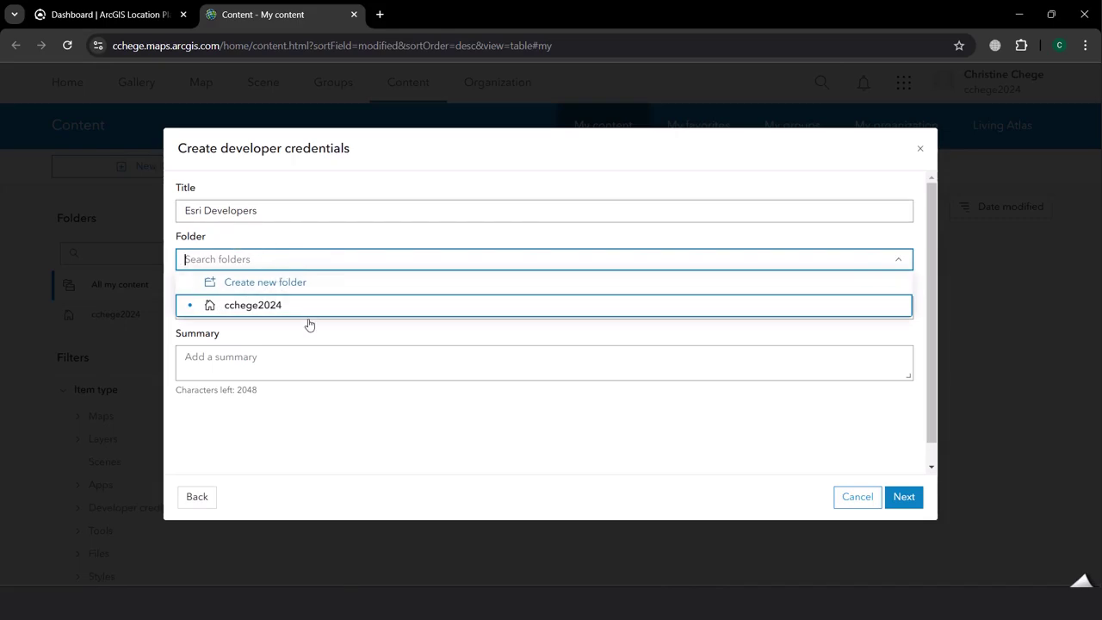
click(260, 284)
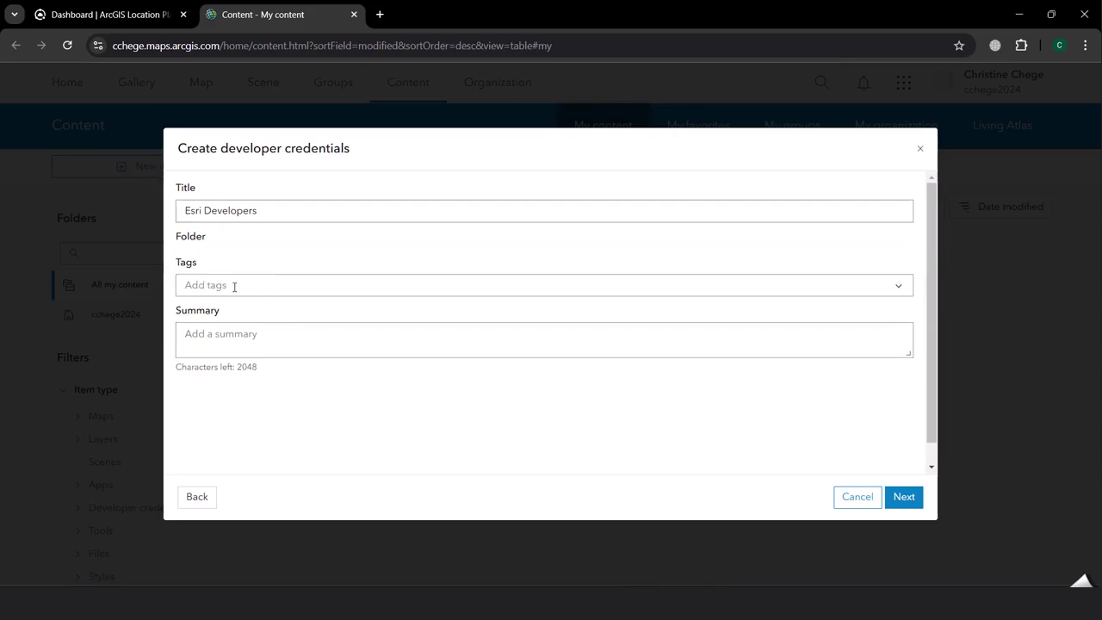
text(Developers)
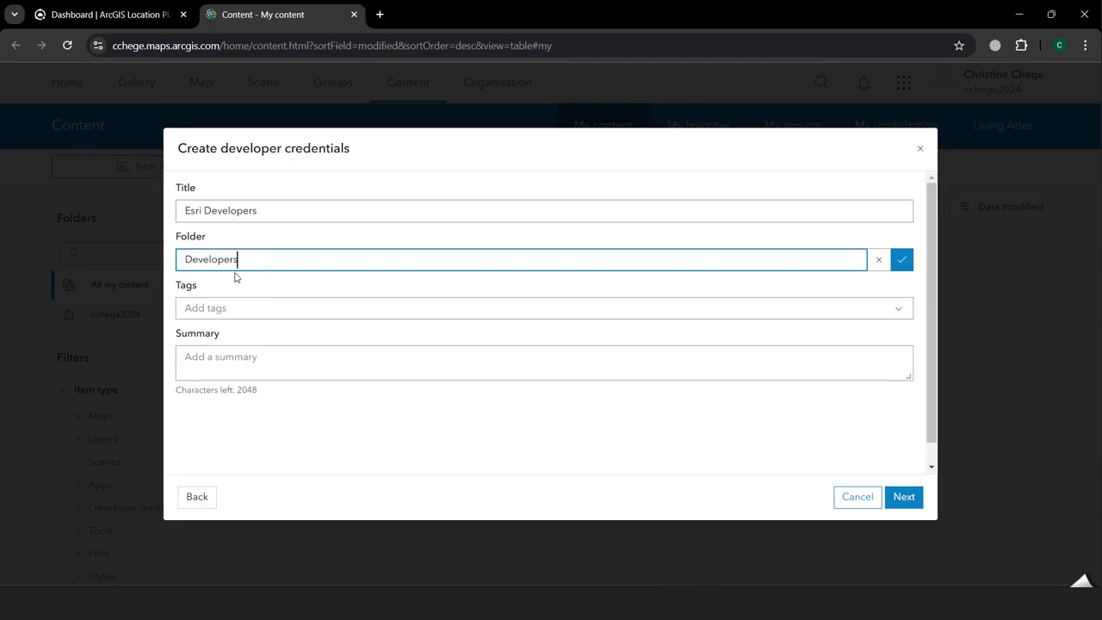
click(207, 307)
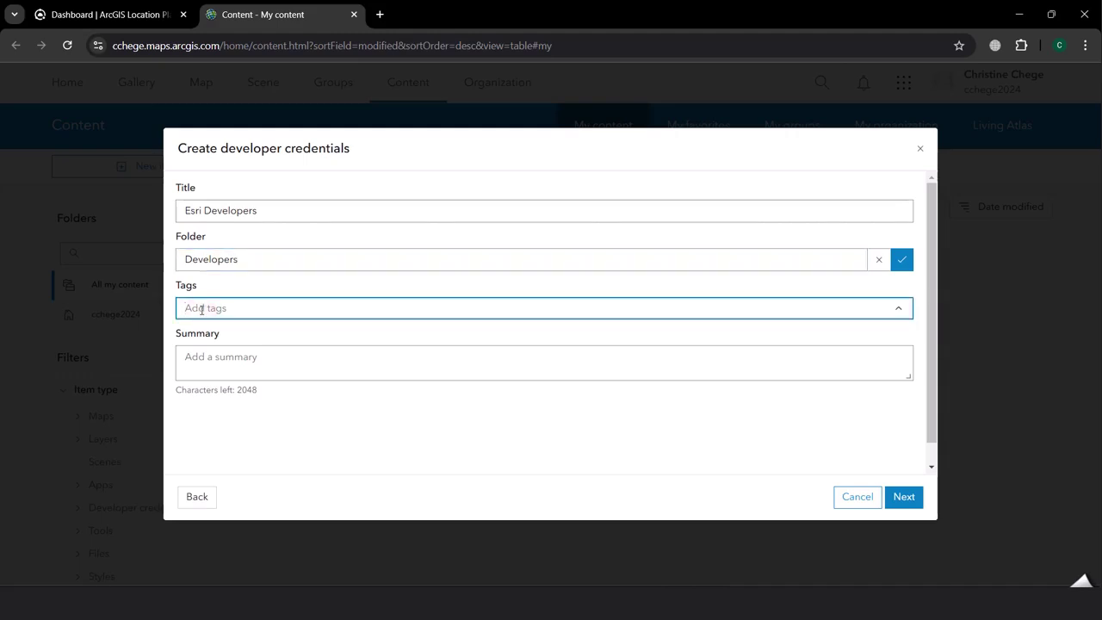
Add a summary saying the API key is for accessing location services in my application.
click(213, 338)
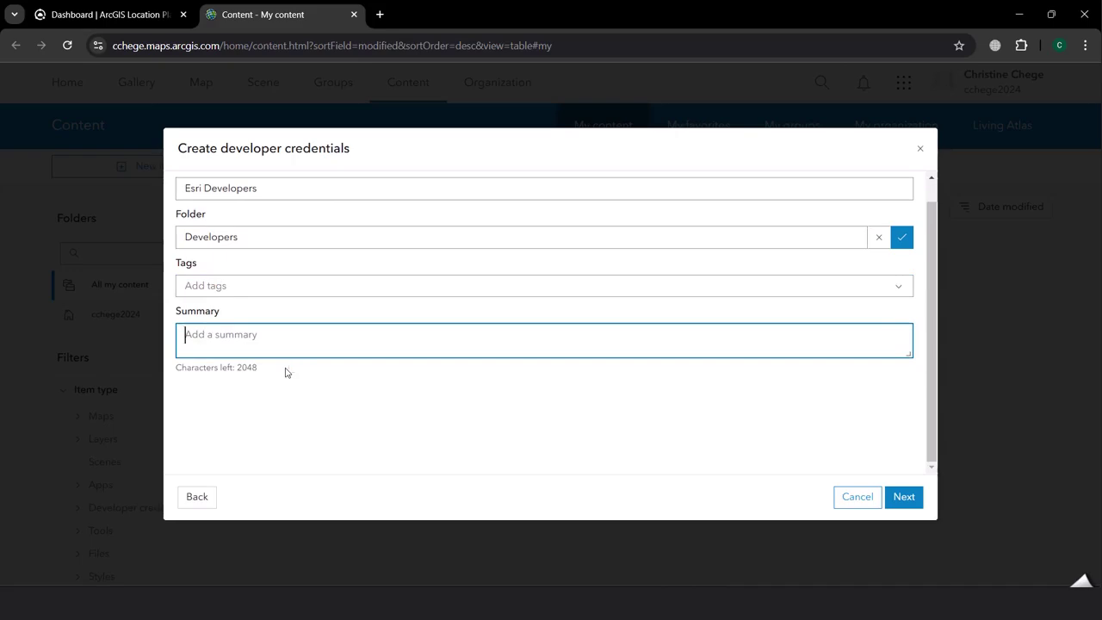
text(This)
text( API )
text(kye)
text(y is )
text(to be used for loca)
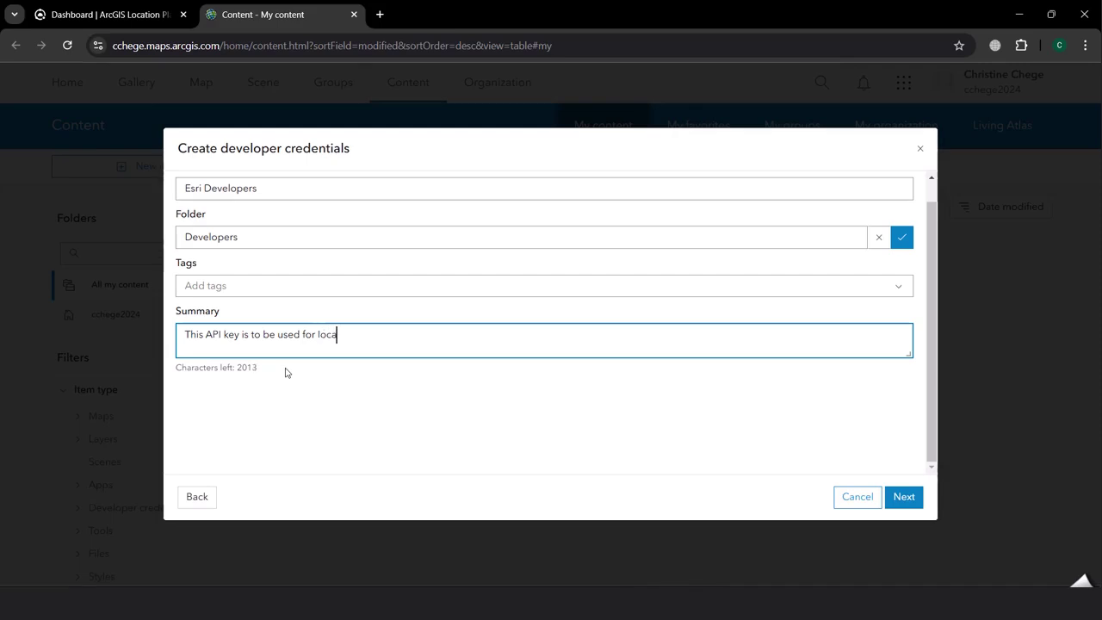
key(BackSpace)
key(BackSpace)
key(BackSpace)
key(BackSpace)
text(accessing location services in)
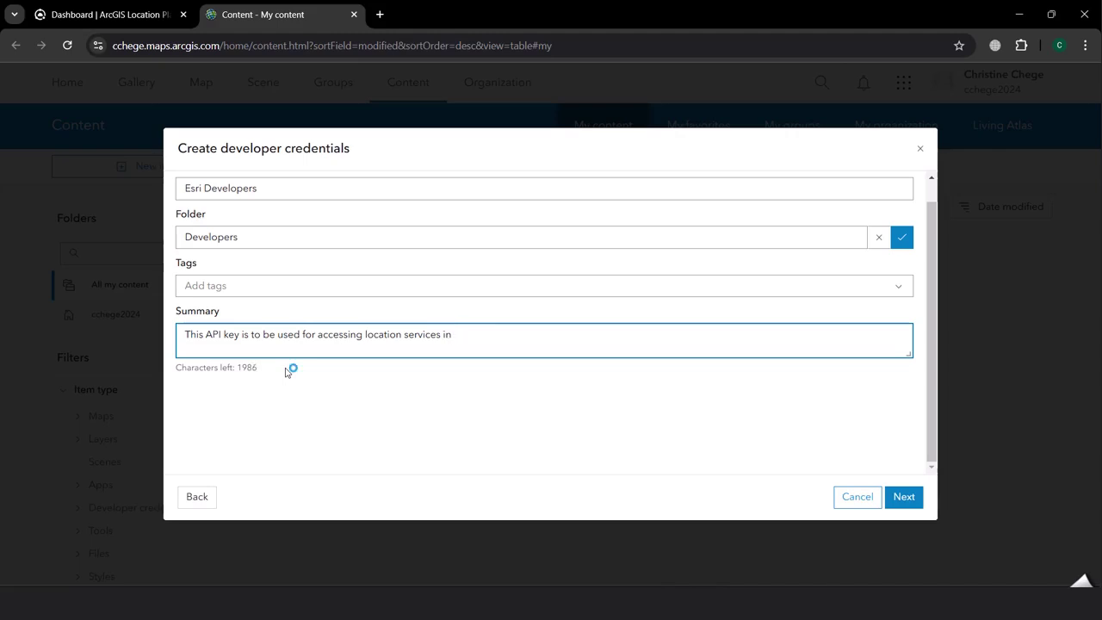
text( my Applications)
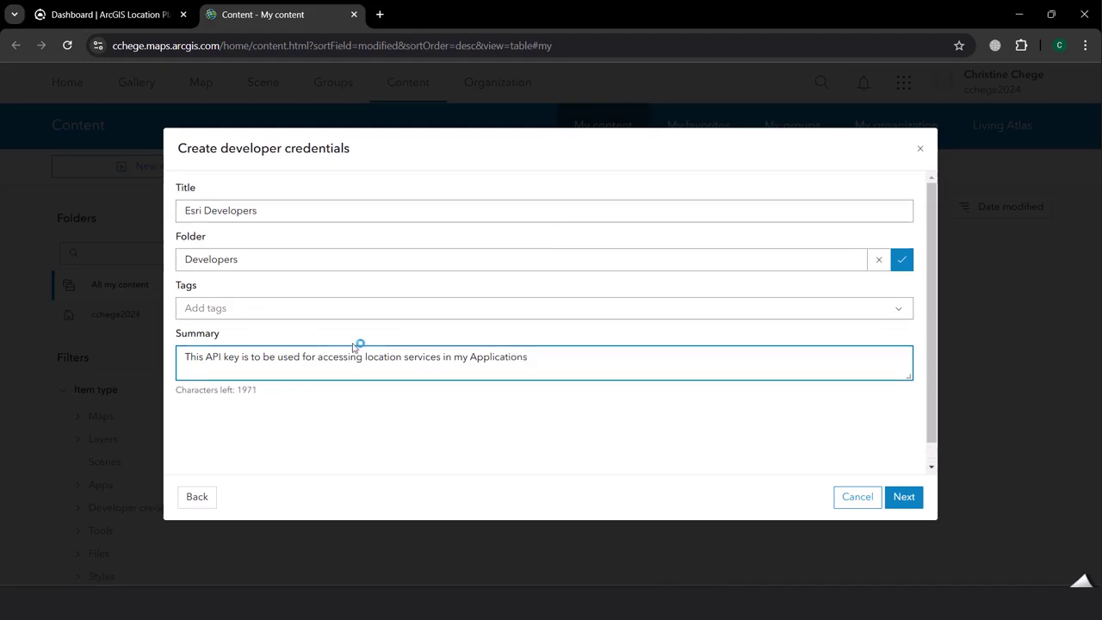
scroll(357, 348, up, 1)
Review the summary's eight general privileges and continue to the Generate API key step.
click(904, 497)
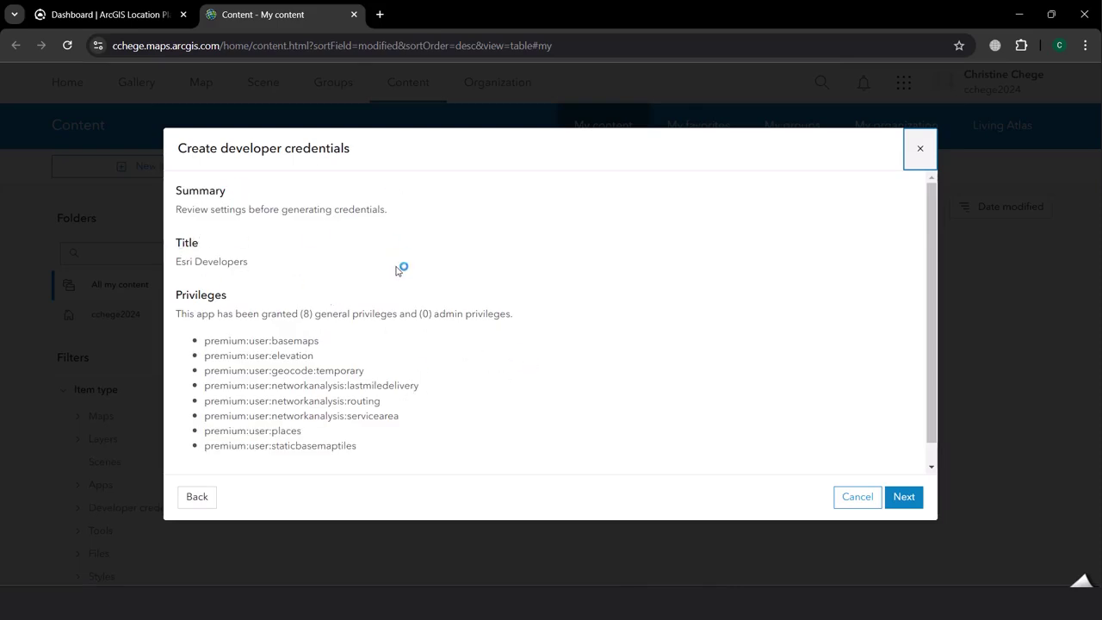
scroll(405, 274, down, 1)
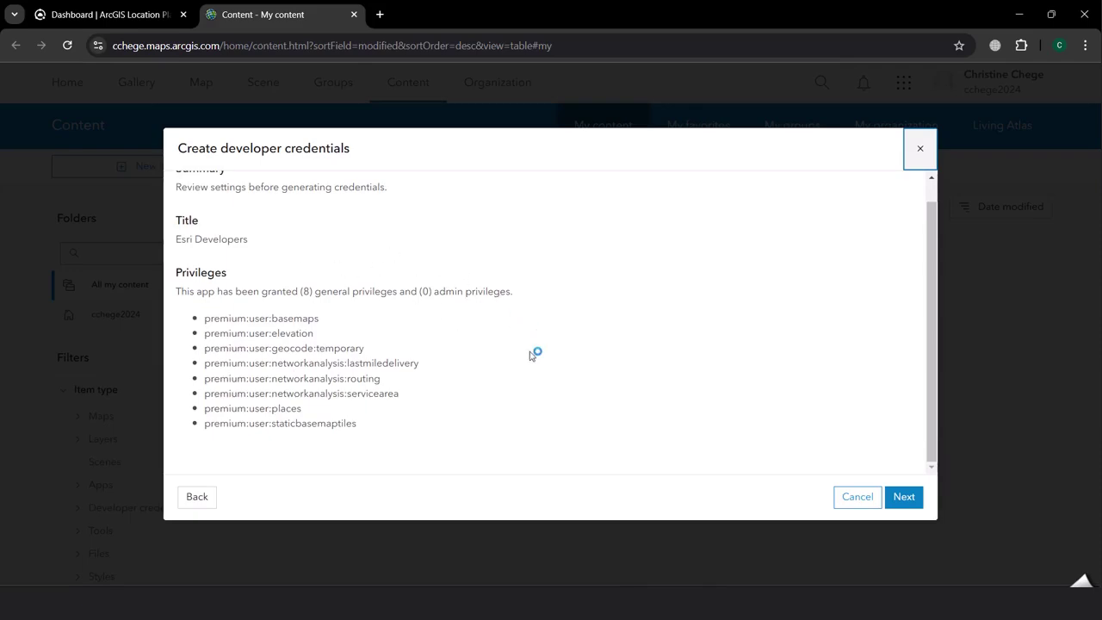
scroll(490, 355, up, 1)
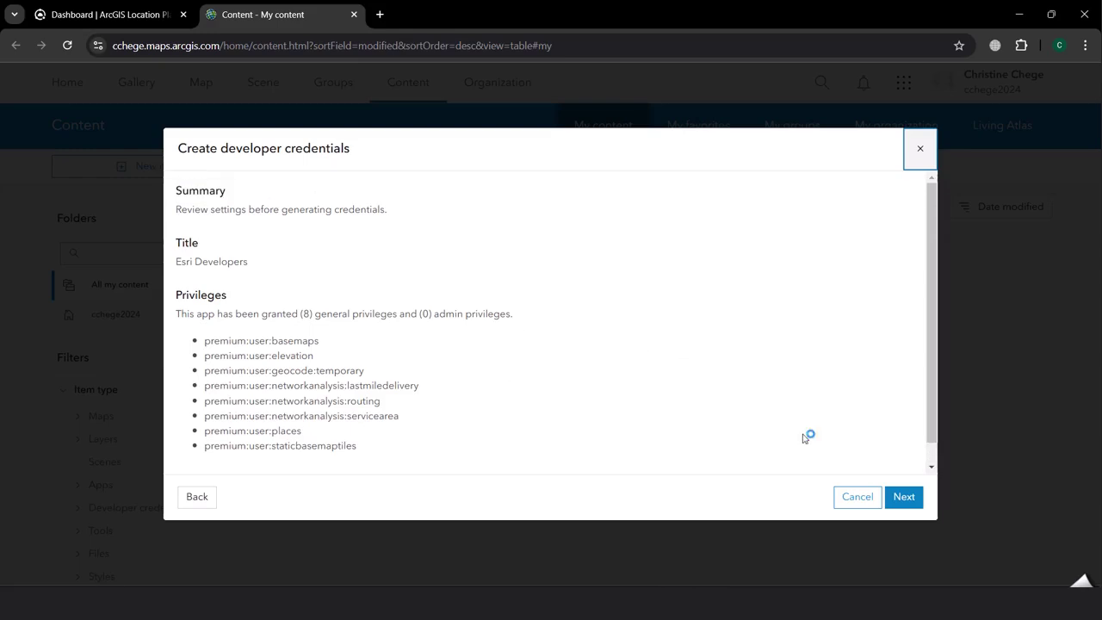
click(900, 497)
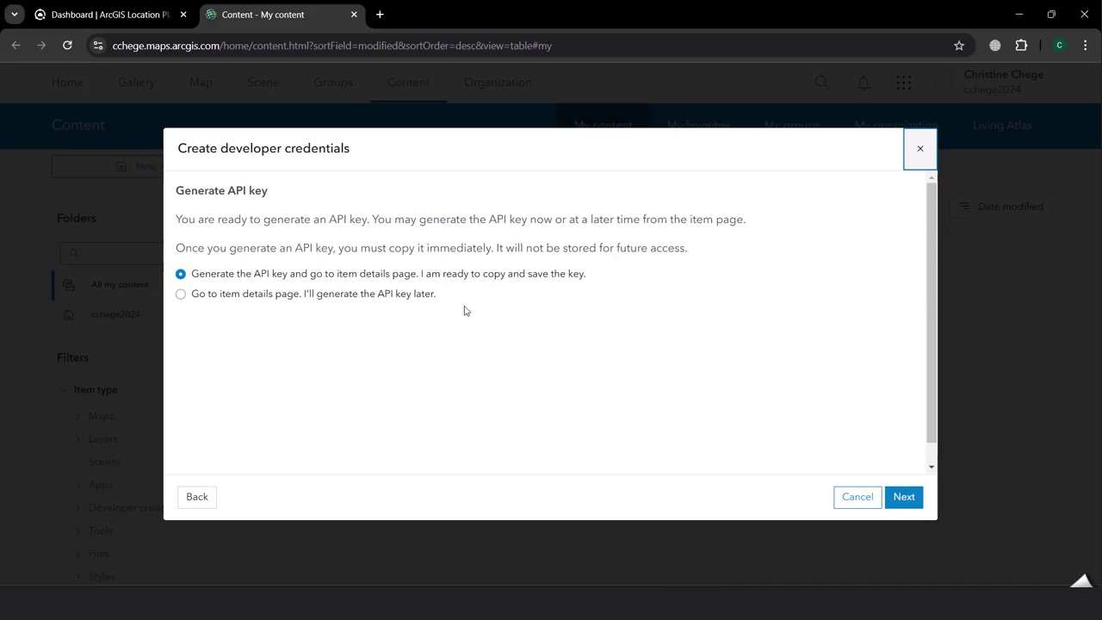
Generate the API key now and open the Esri Developers item details page.
drag(420, 274, 625, 285)
click(612, 281)
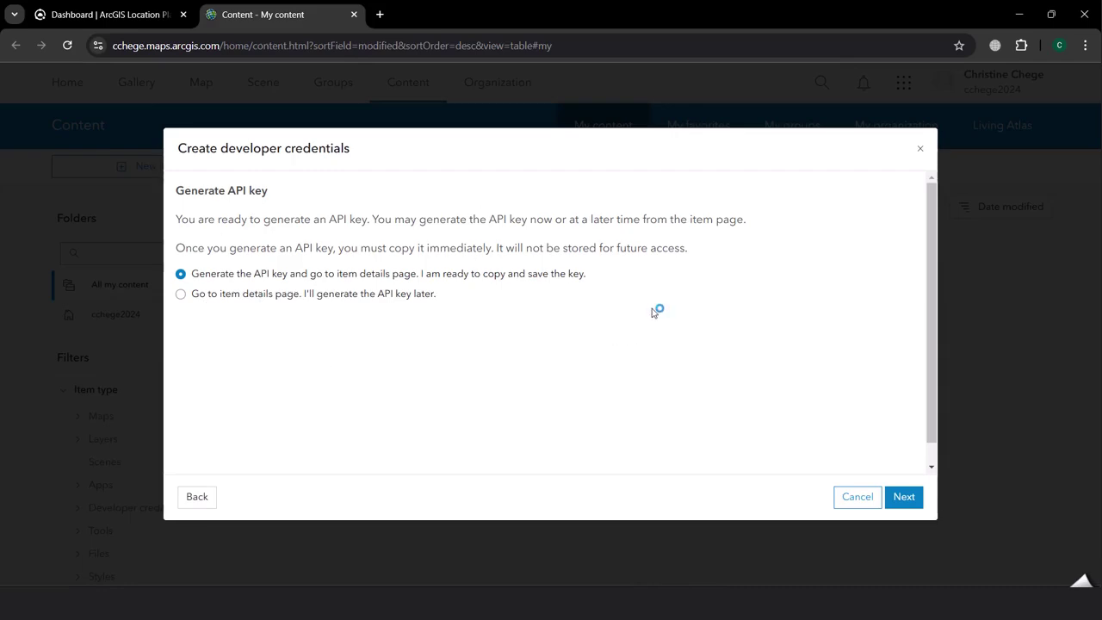
click(897, 490)
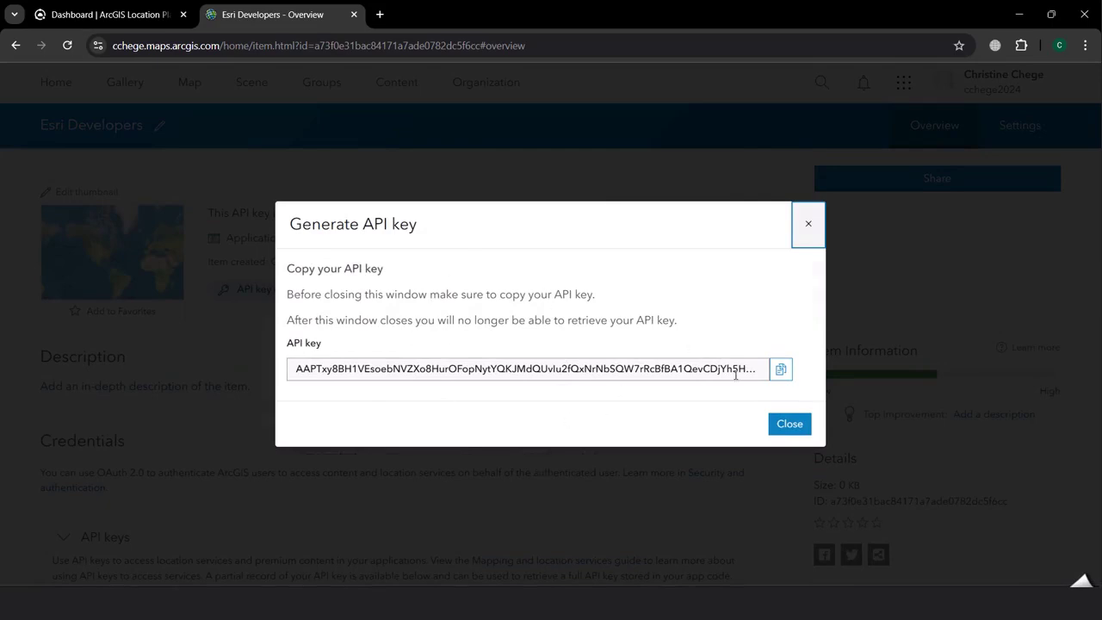
Copy the newly generated API key to the clipboard.
click(780, 371)
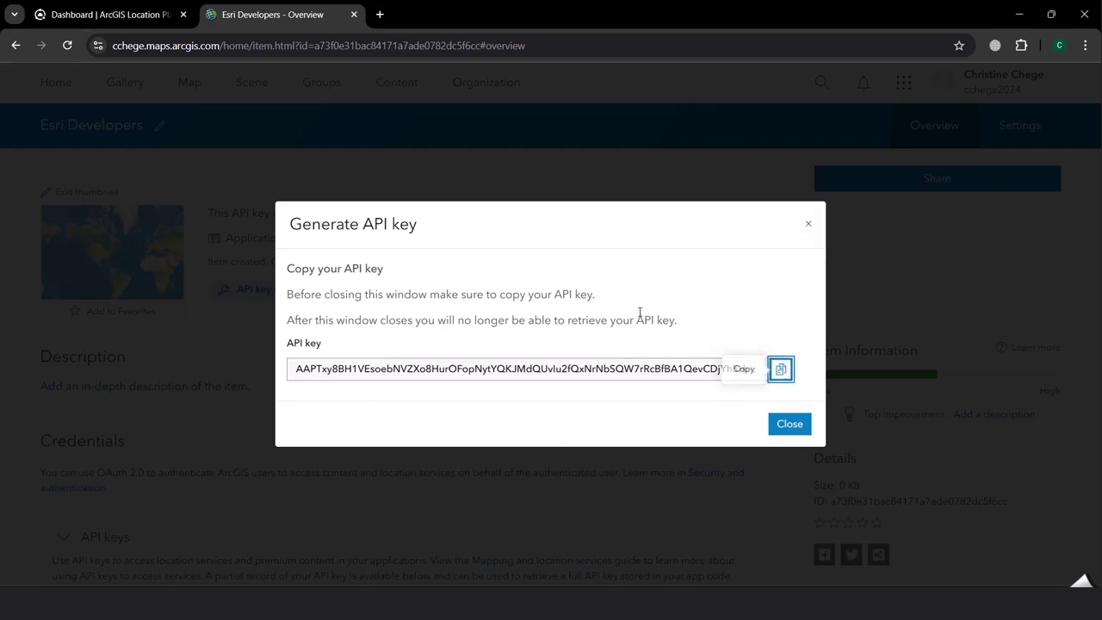
click(789, 425)
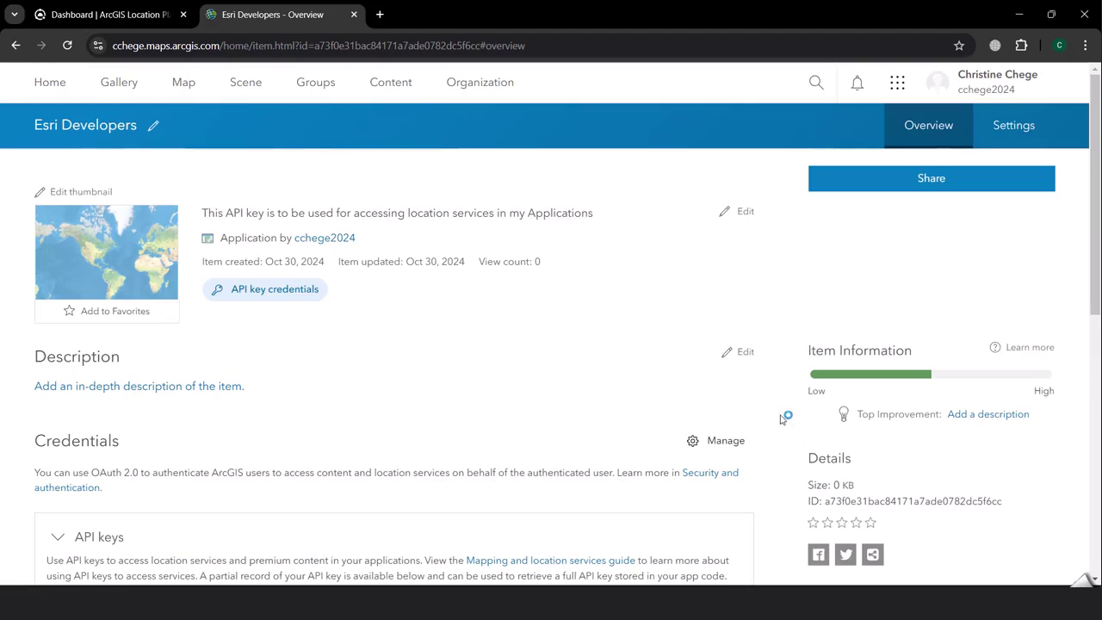
scroll(716, 385, down, 3)
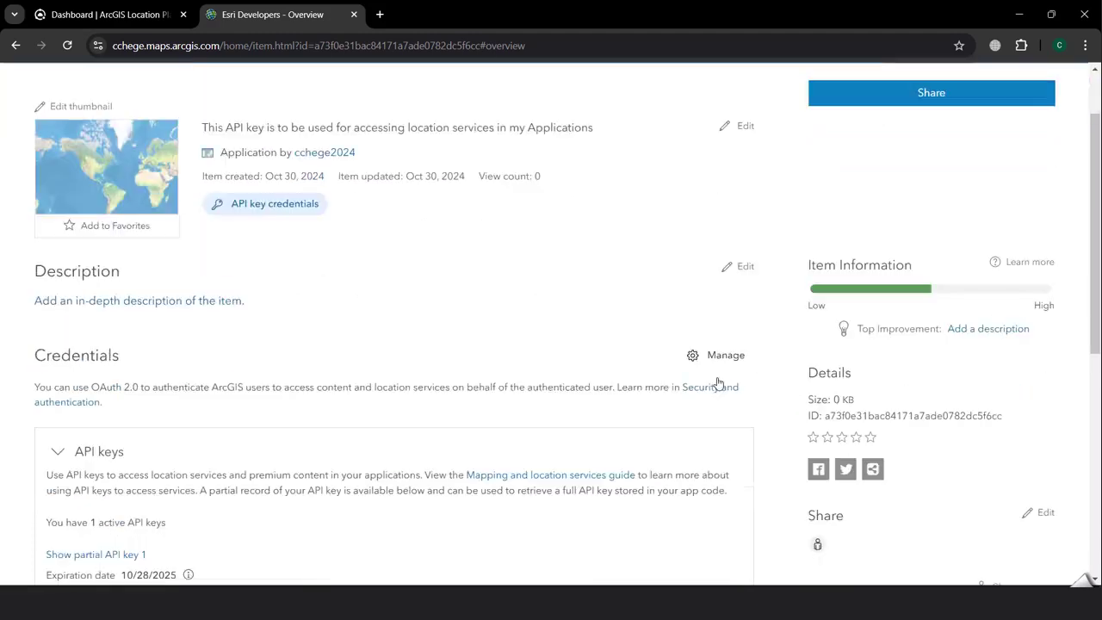
scroll(720, 379, down, 2)
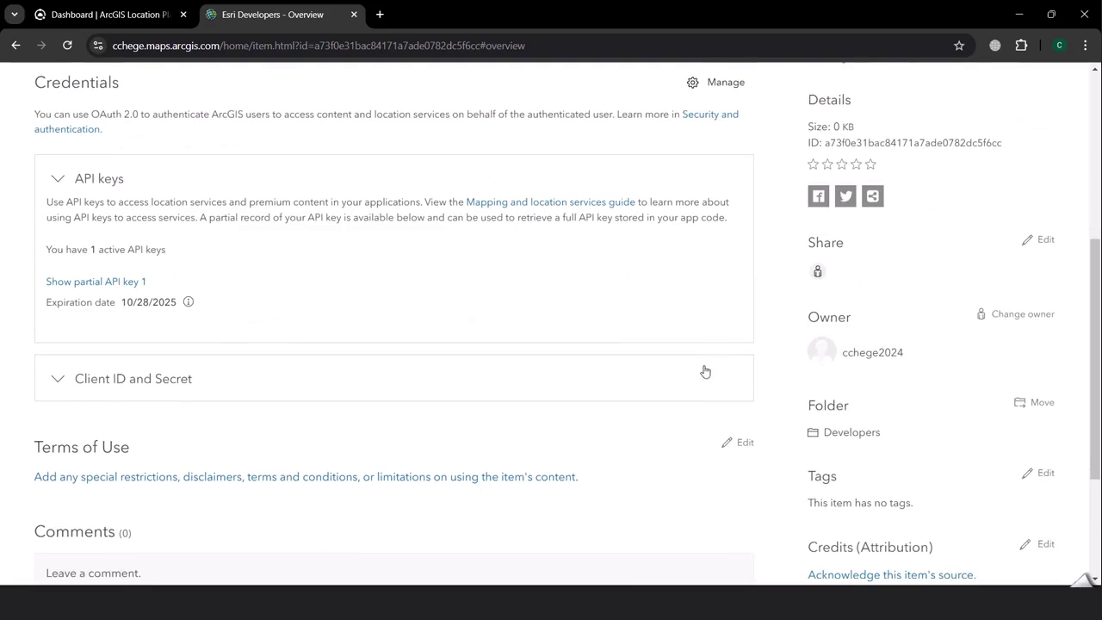
click(56, 379)
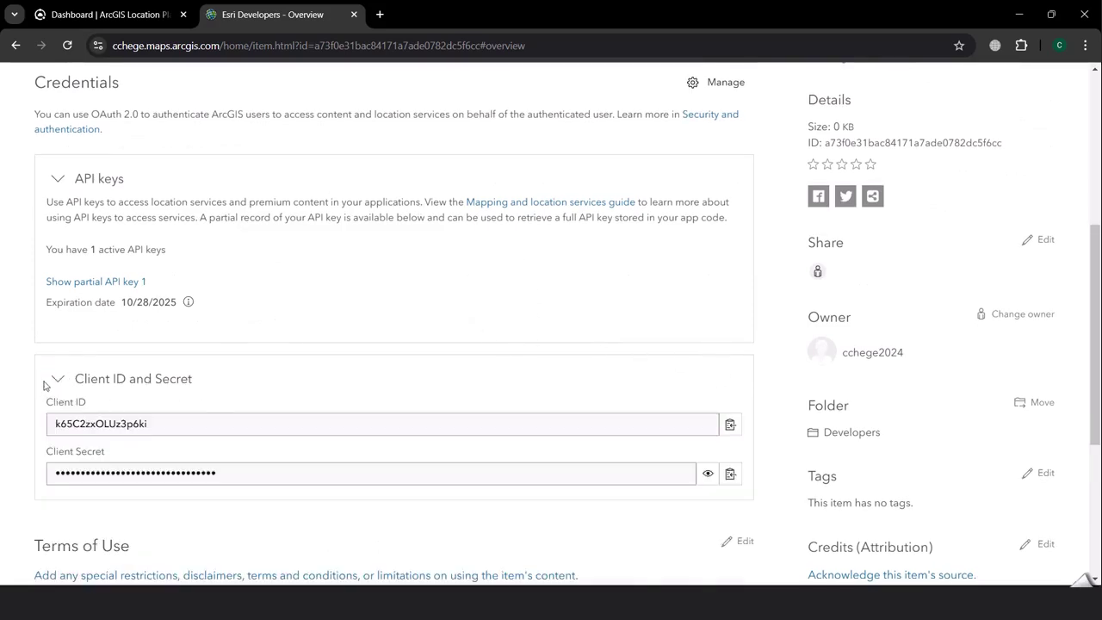
click(56, 379)
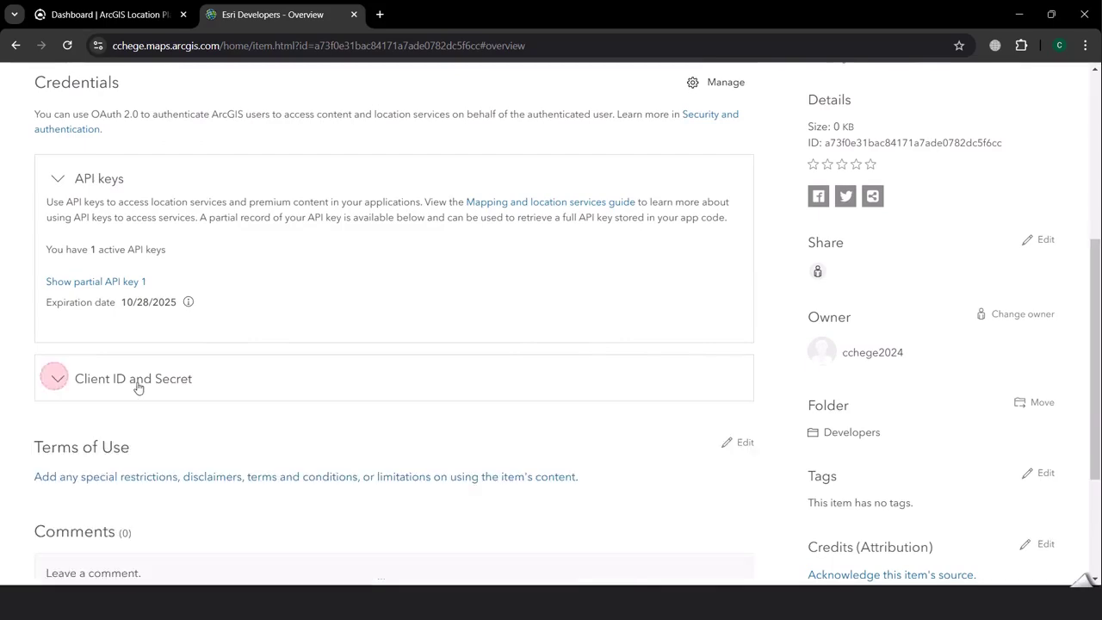
scroll(381, 399, down, 3)
scroll(402, 384, up, 5)
scroll(401, 384, up, 3)
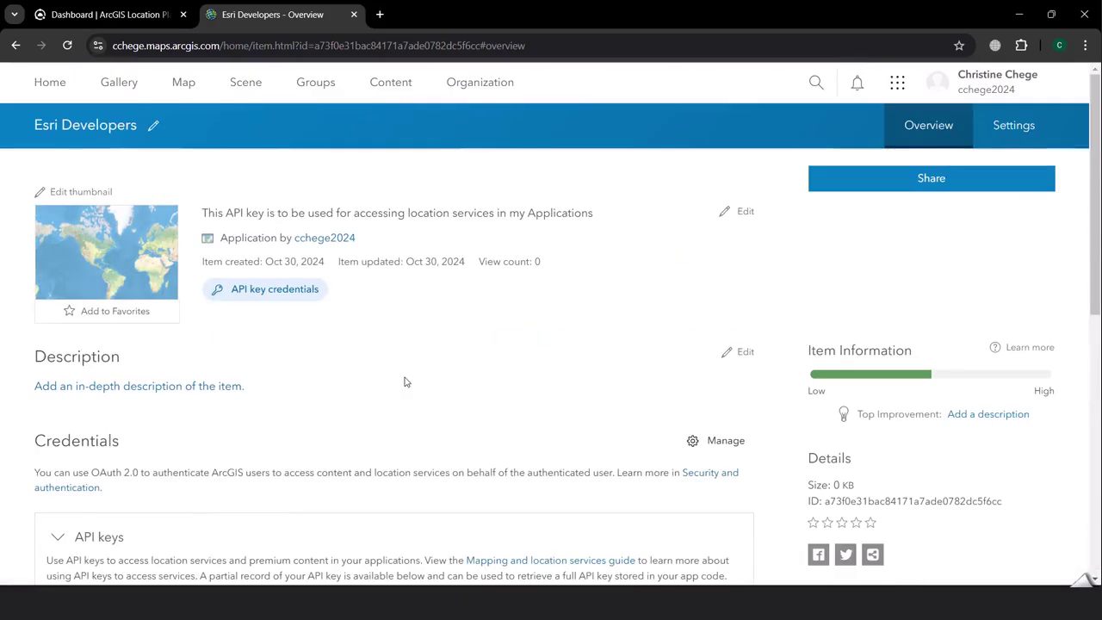